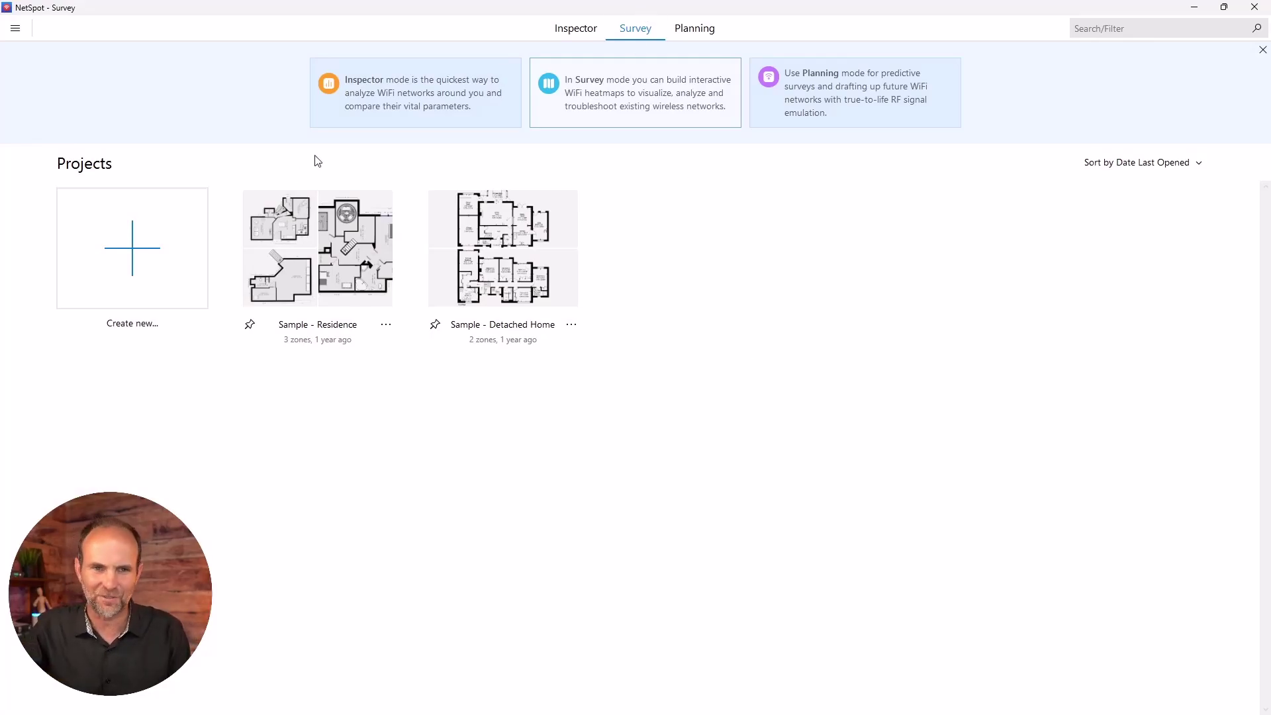
Start a new survey project from the Create new... tile in Survey Projects
{"action": "left_click", "coordinate": [173, 239]}
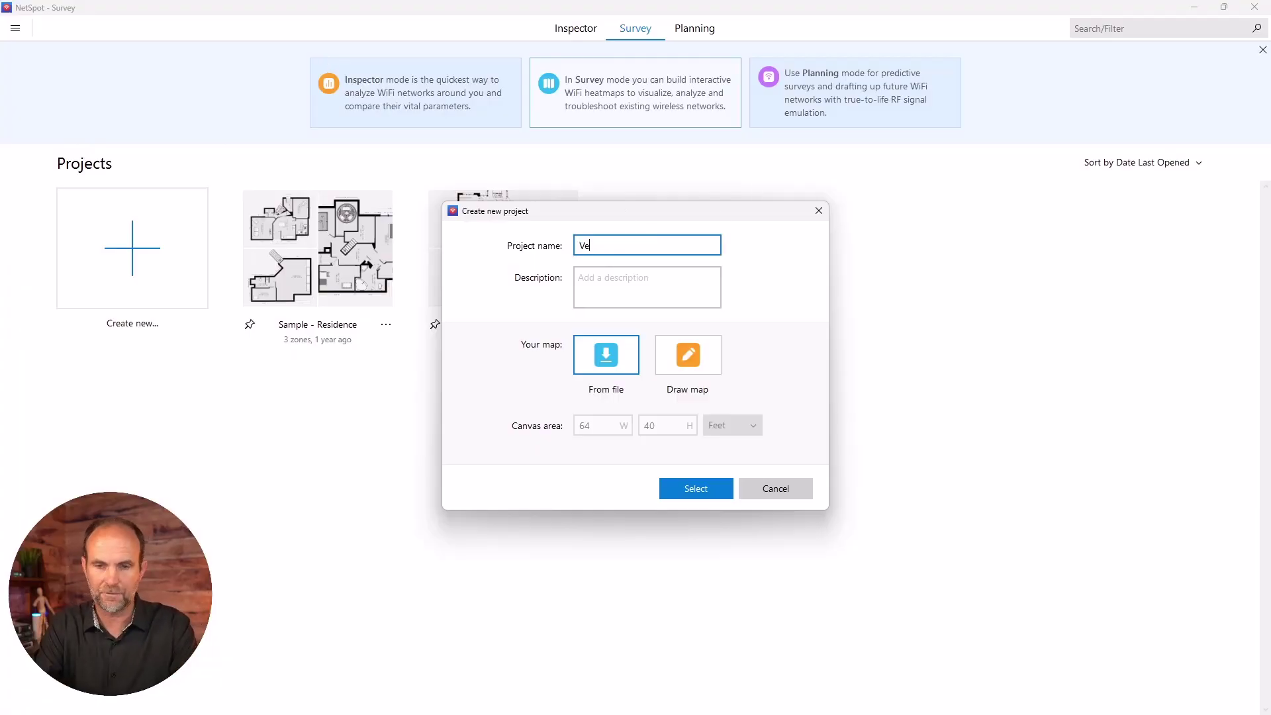
Load the VeeyaFloorplan image from file as the project's map
{"action": "left_click", "coordinate": [716, 493]}
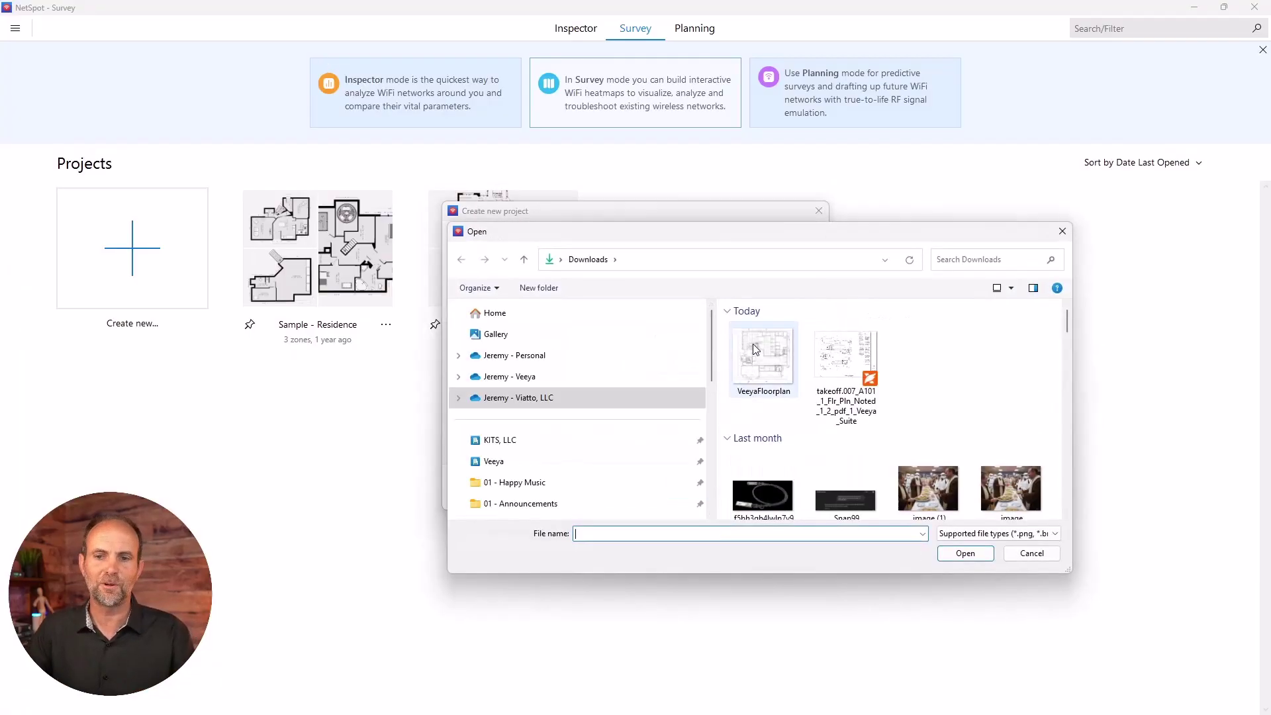
{"action": "double_click", "coordinate": [758, 358]}
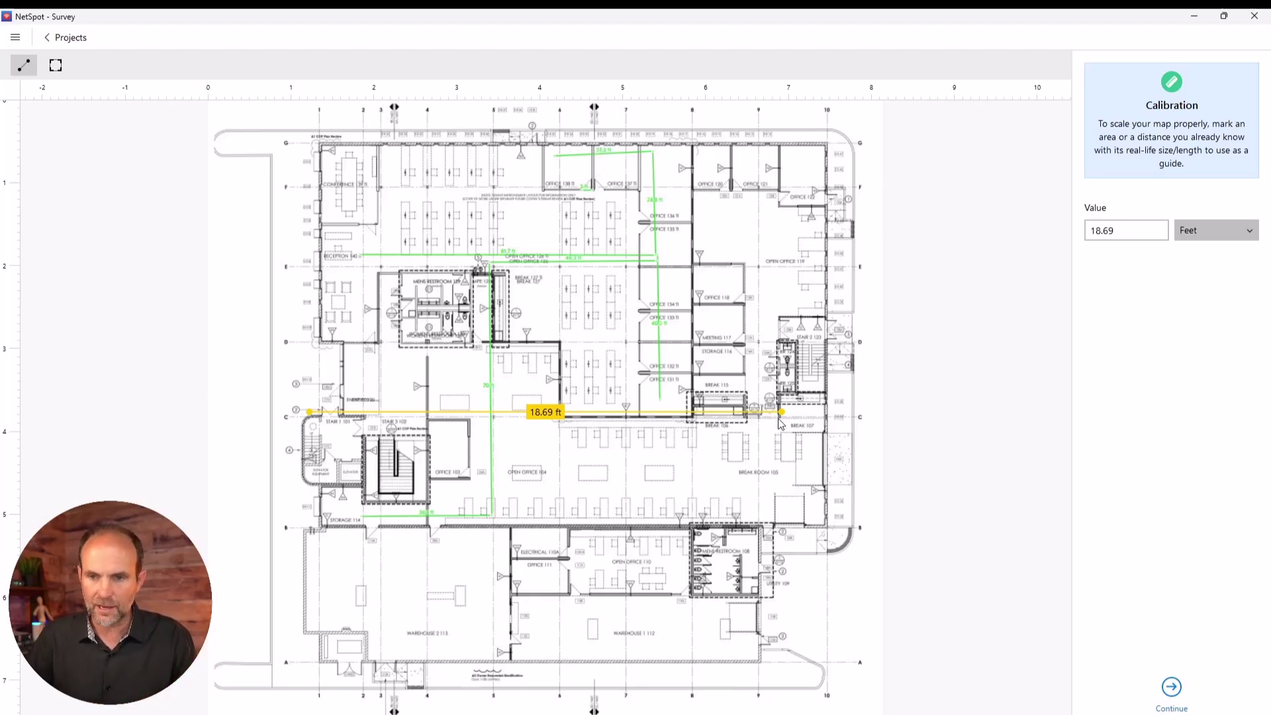
Align the calibration line with the top office wall and set its length to 27.3 feet
{"action": "left_click_drag", "start_coordinate": [782, 412], "coordinate": [614, 166]}
{"action": "left_click", "coordinate": [56, 65]}
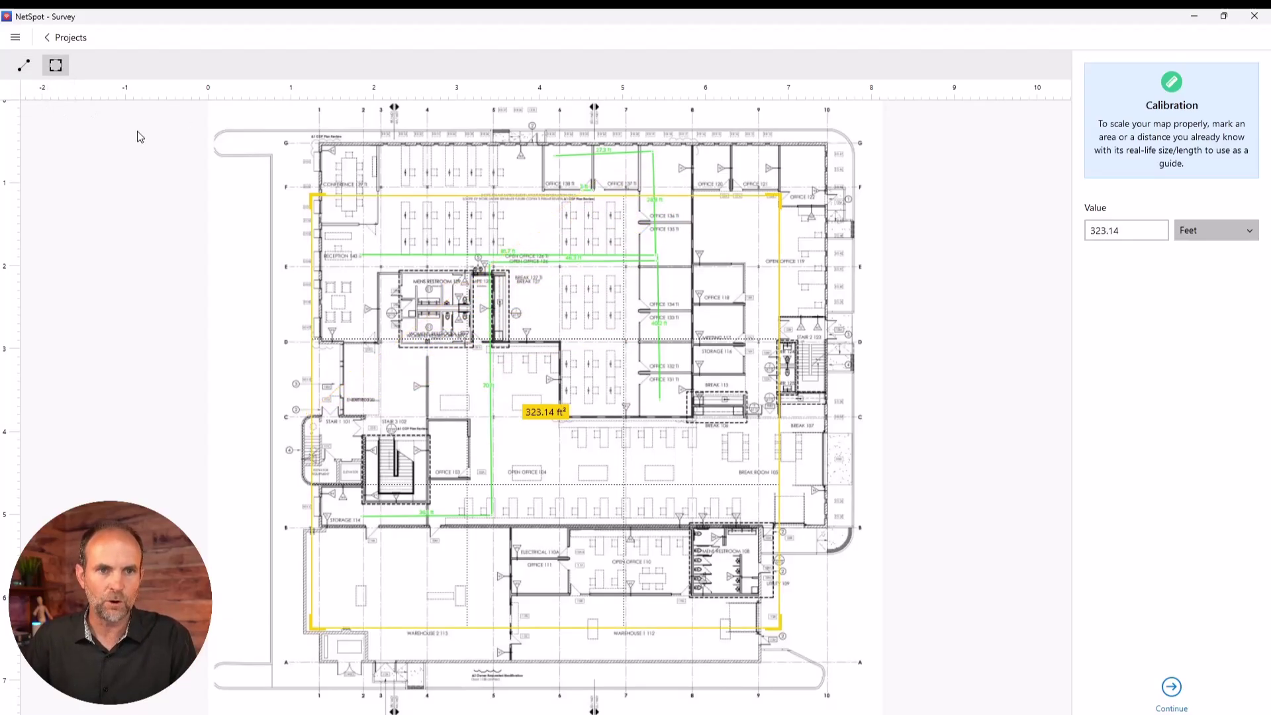
{"action": "left_click", "coordinate": [24, 66]}
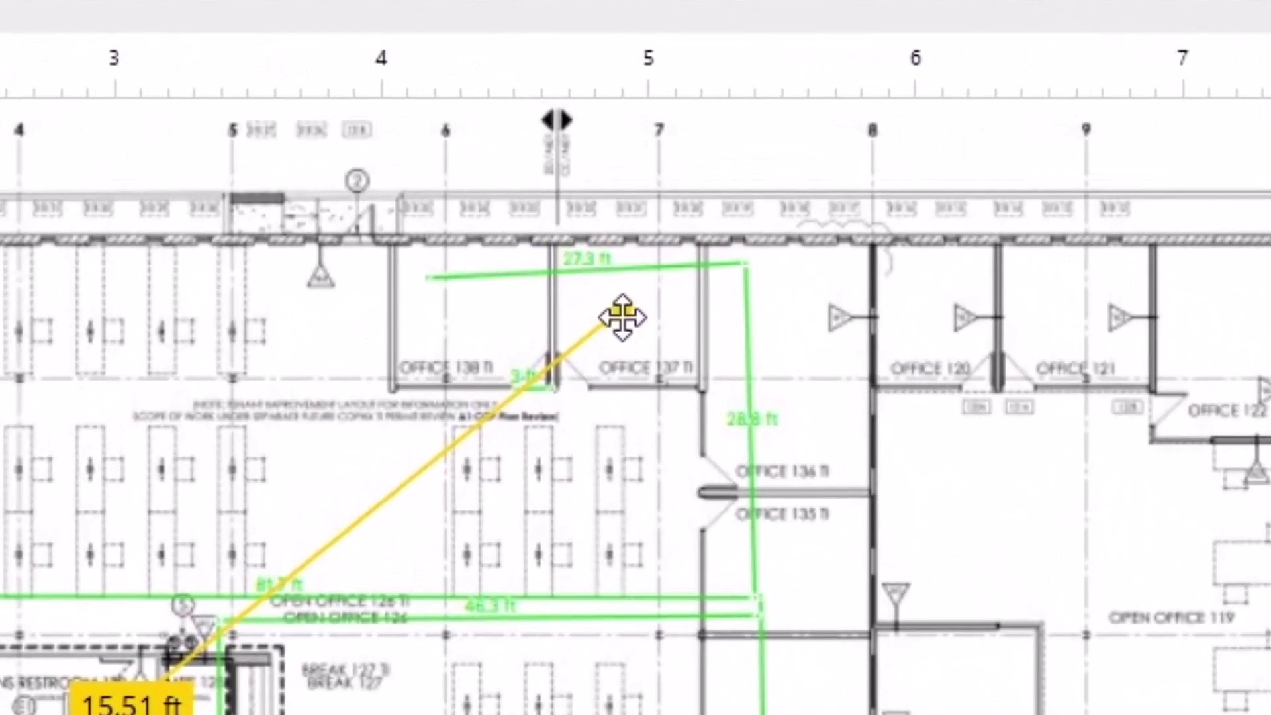
{"action": "left_click_drag", "start_coordinate": [623, 318], "coordinate": [746, 264]}
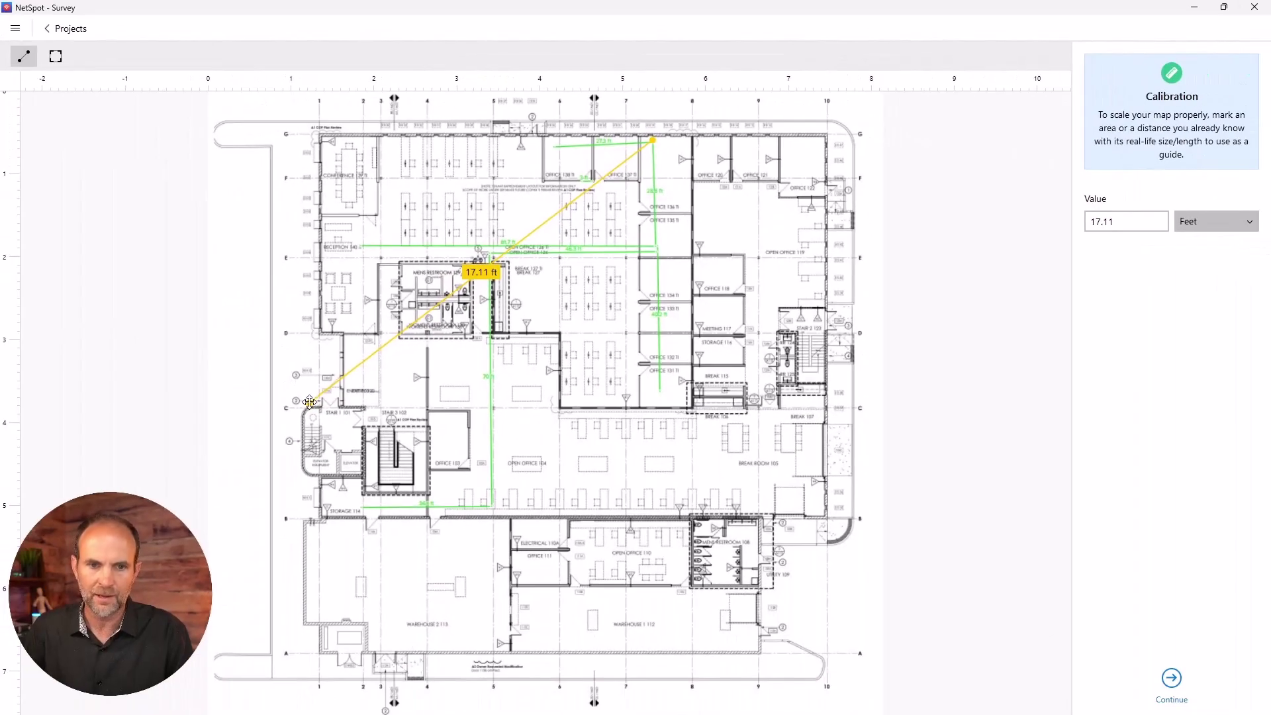
{"action": "left_click_drag", "start_coordinate": [309, 402], "coordinate": [554, 150]}
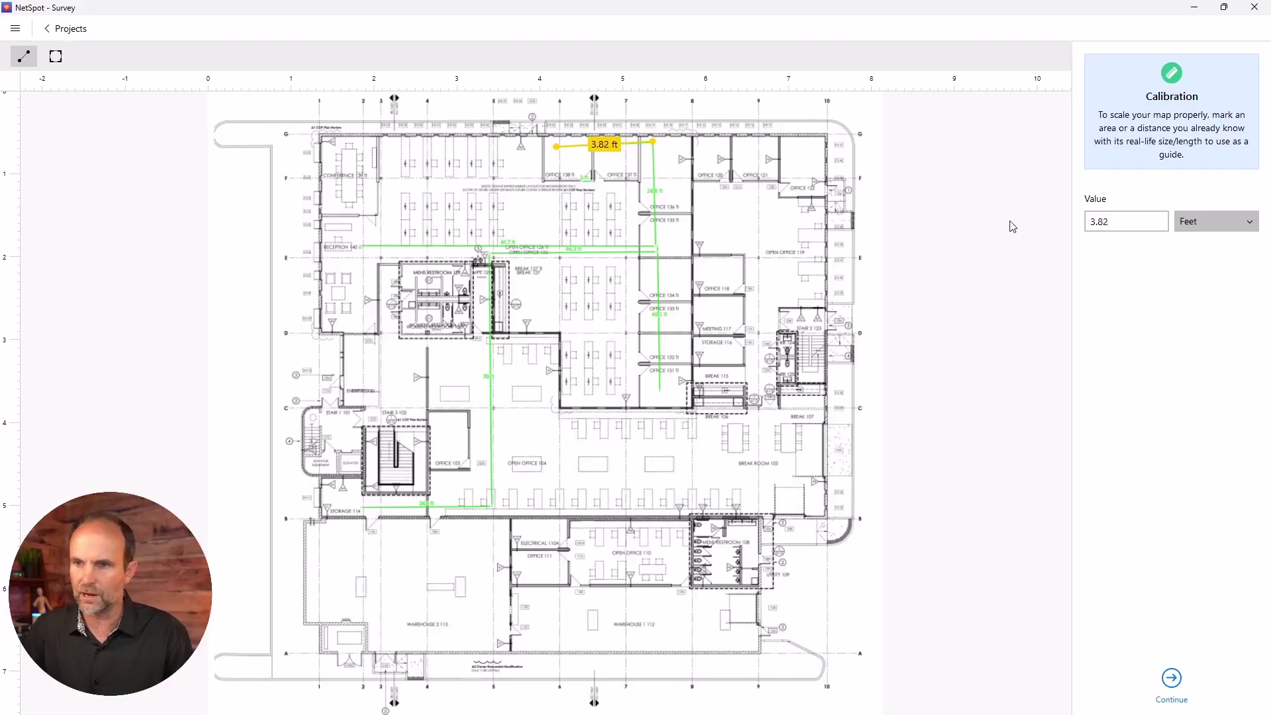
{"action": "left_click", "coordinate": [1160, 216]}
{"action": "double_click", "coordinate": [1115, 215]}
{"action": "type", "text": "27.3"}
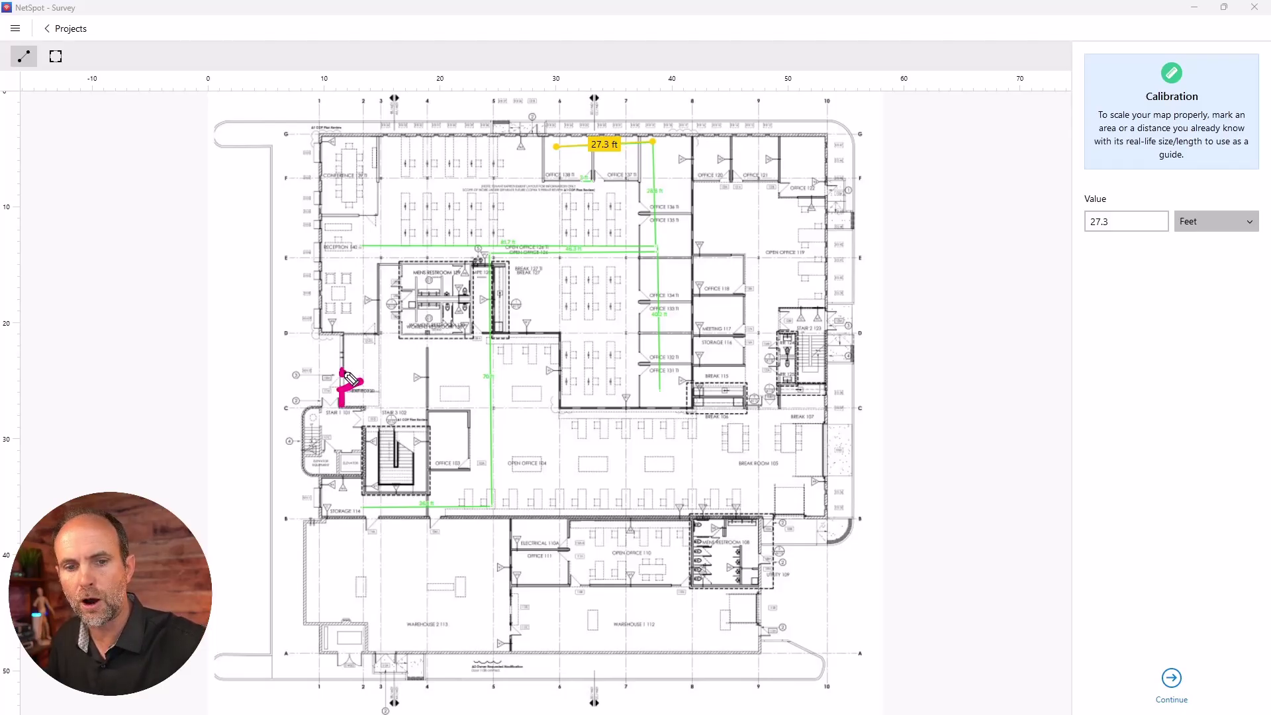
Fine-tune the position of the 27.3-foot calibration line on the floor plan
{"action": "mouse_move", "coordinate": [333, 337]}
{"action": "left_mouse_down"}
{"action": "mouse_move", "coordinate": [321, 132]}
{"action": "mouse_move", "coordinate": [697, 139]}
{"action": "mouse_move", "coordinate": [700, 368]}
{"action": "left_mouse_up"}
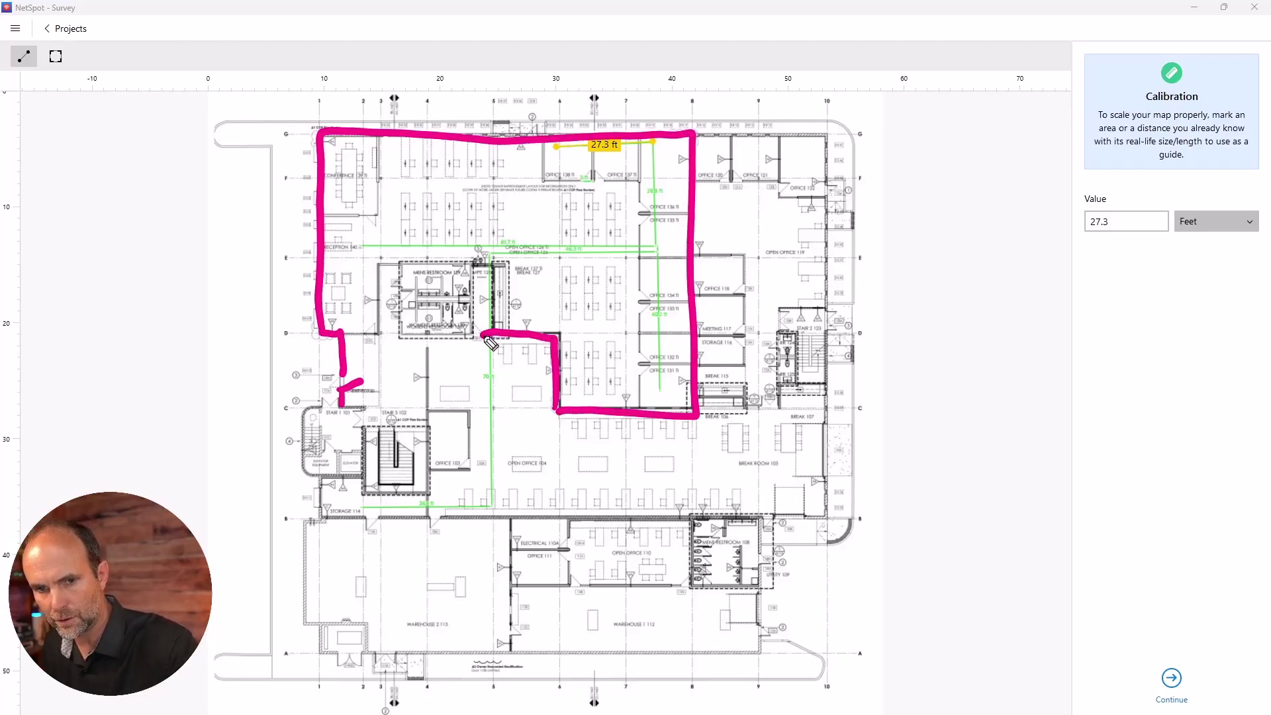
{"action": "left_click_drag", "start_coordinate": [496, 405], "coordinate": [390, 411]}
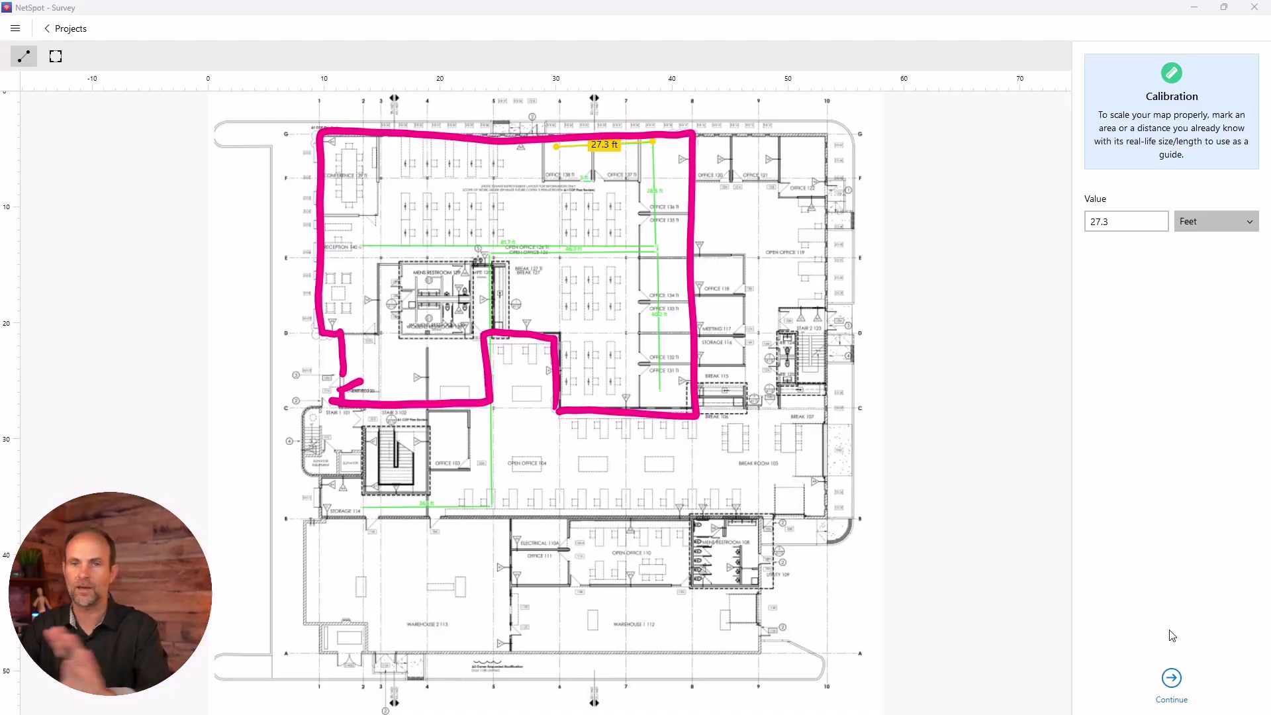
Compare the Tiny, Small, Medium and Large data point sizes, settling on Small (5x5 m, 132 points)
{"action": "left_click", "coordinate": [1173, 680]}
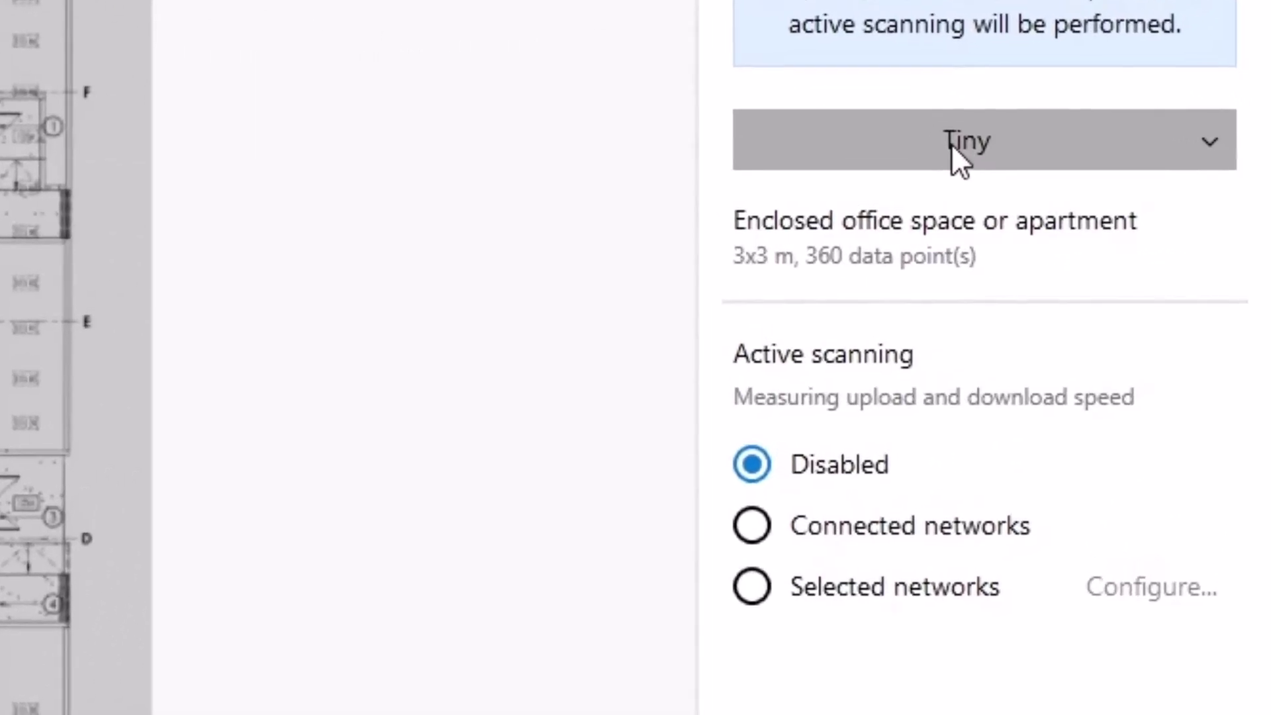
{"action": "left_click", "coordinate": [951, 144]}
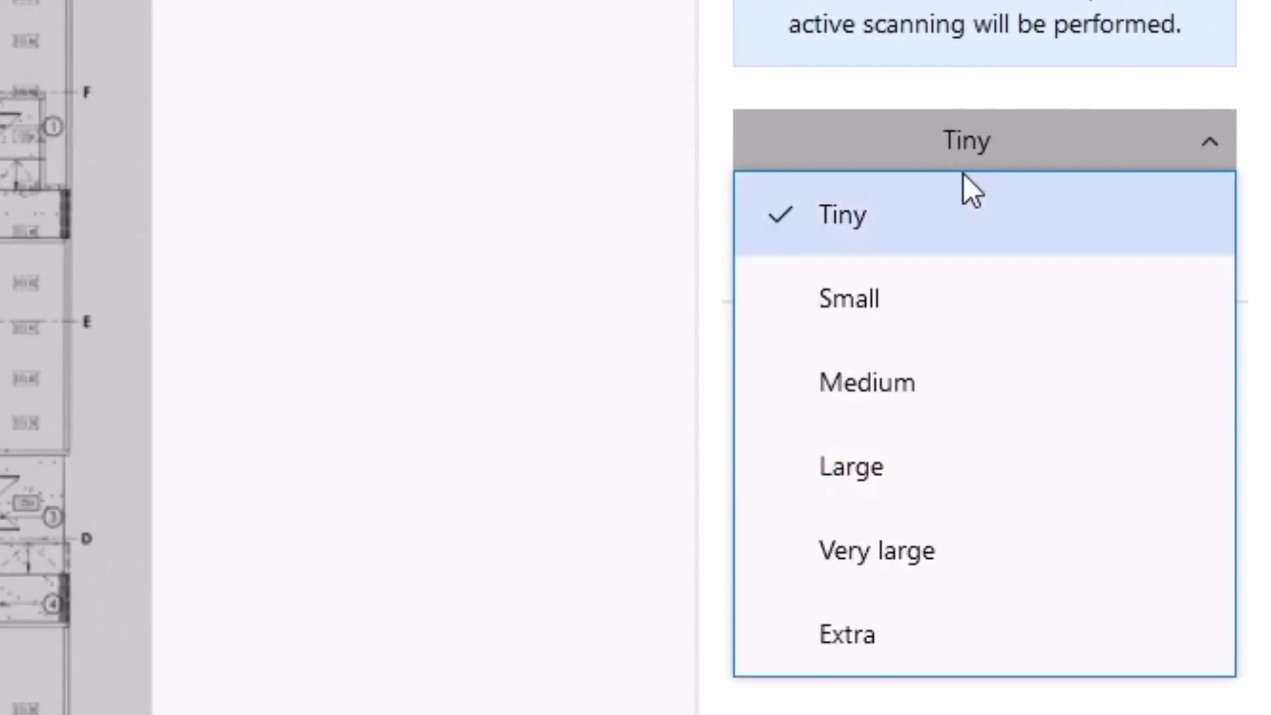
{"action": "left_click", "coordinate": [930, 295]}
{"action": "left_click", "coordinate": [923, 141]}
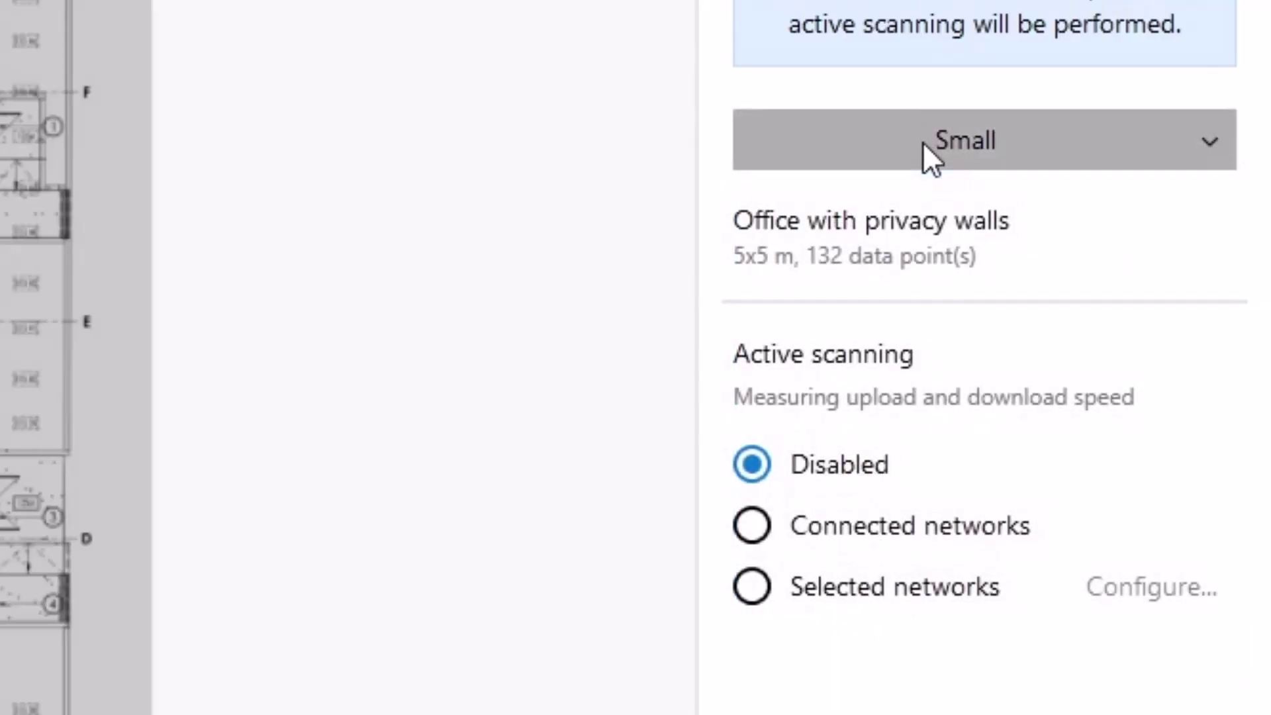
{"action": "left_click", "coordinate": [924, 143]}
{"action": "left_click", "coordinate": [860, 378]}
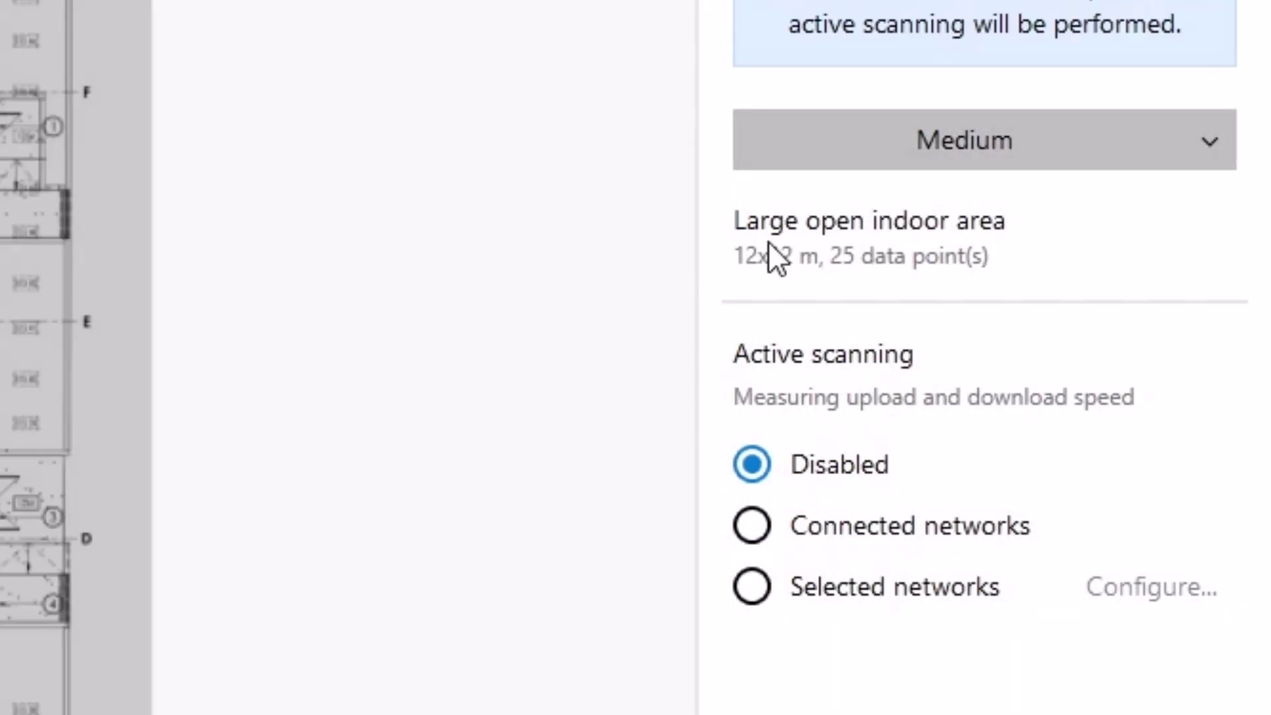
{"action": "left_click", "coordinate": [927, 141]}
{"action": "left_click", "coordinate": [887, 477]}
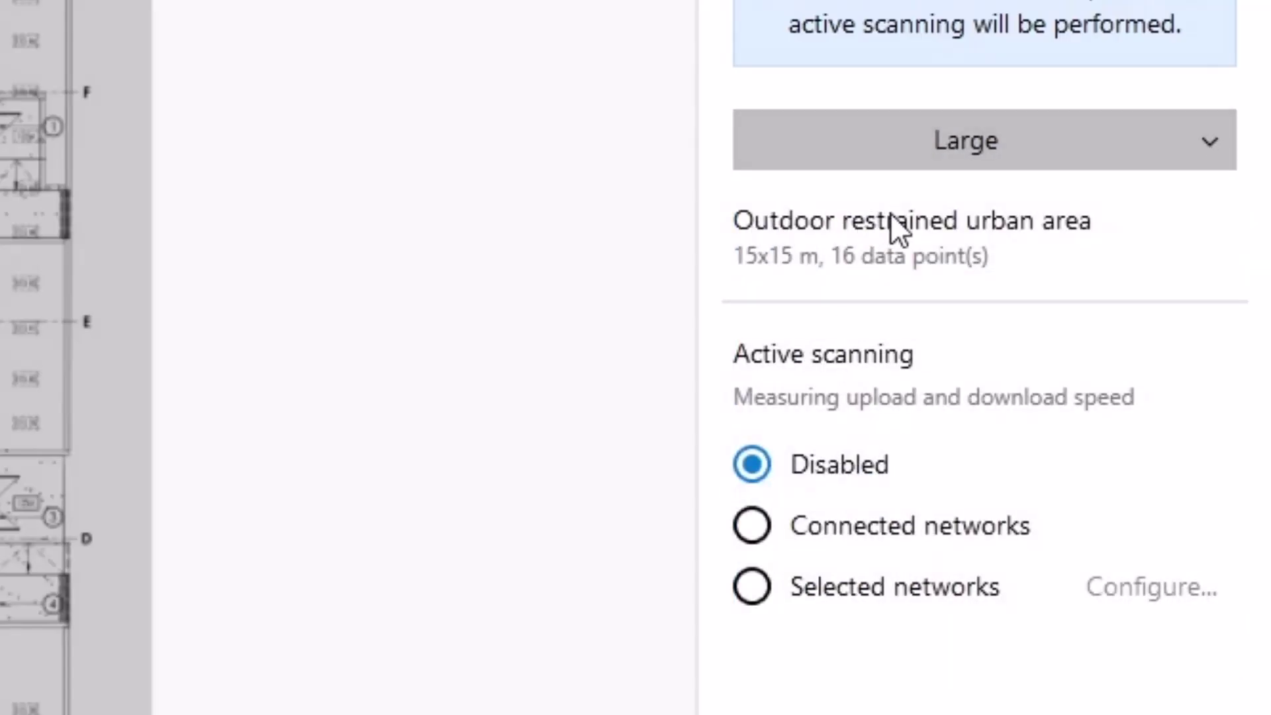
{"action": "left_click", "coordinate": [1034, 148]}
{"action": "left_click", "coordinate": [962, 214]}
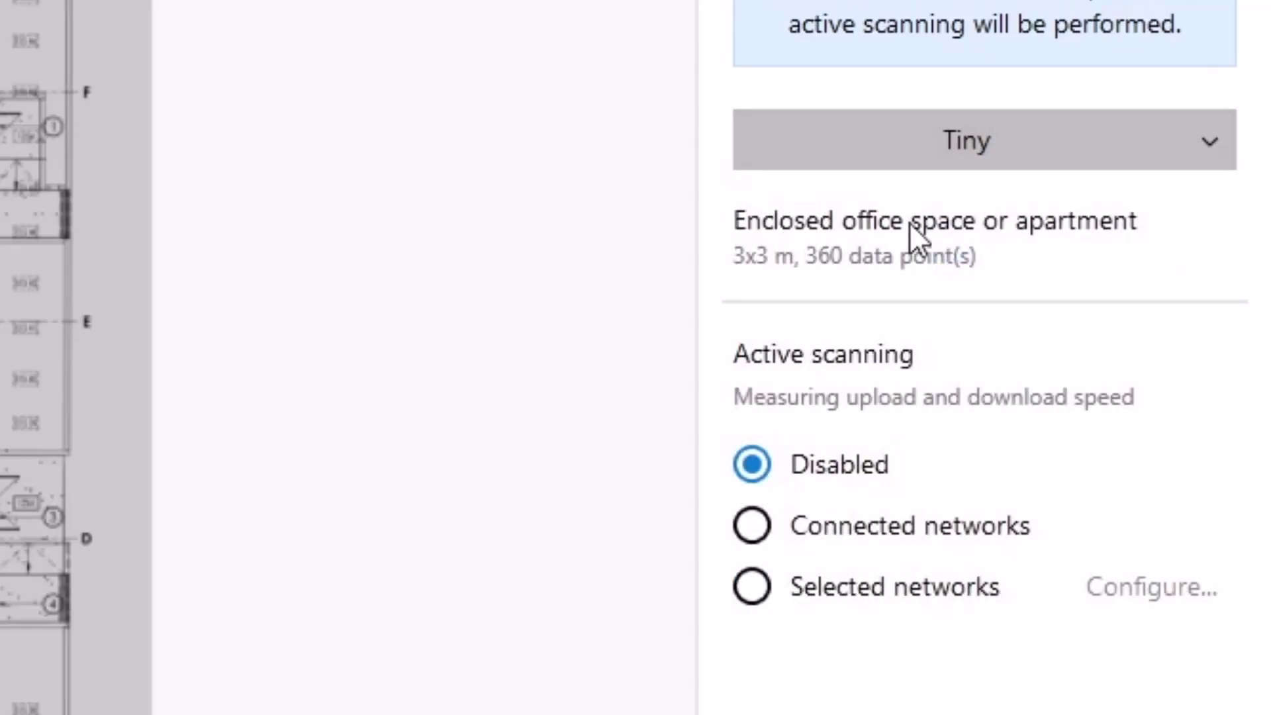
{"action": "left_click", "coordinate": [1030, 140]}
{"action": "left_click", "coordinate": [920, 275]}
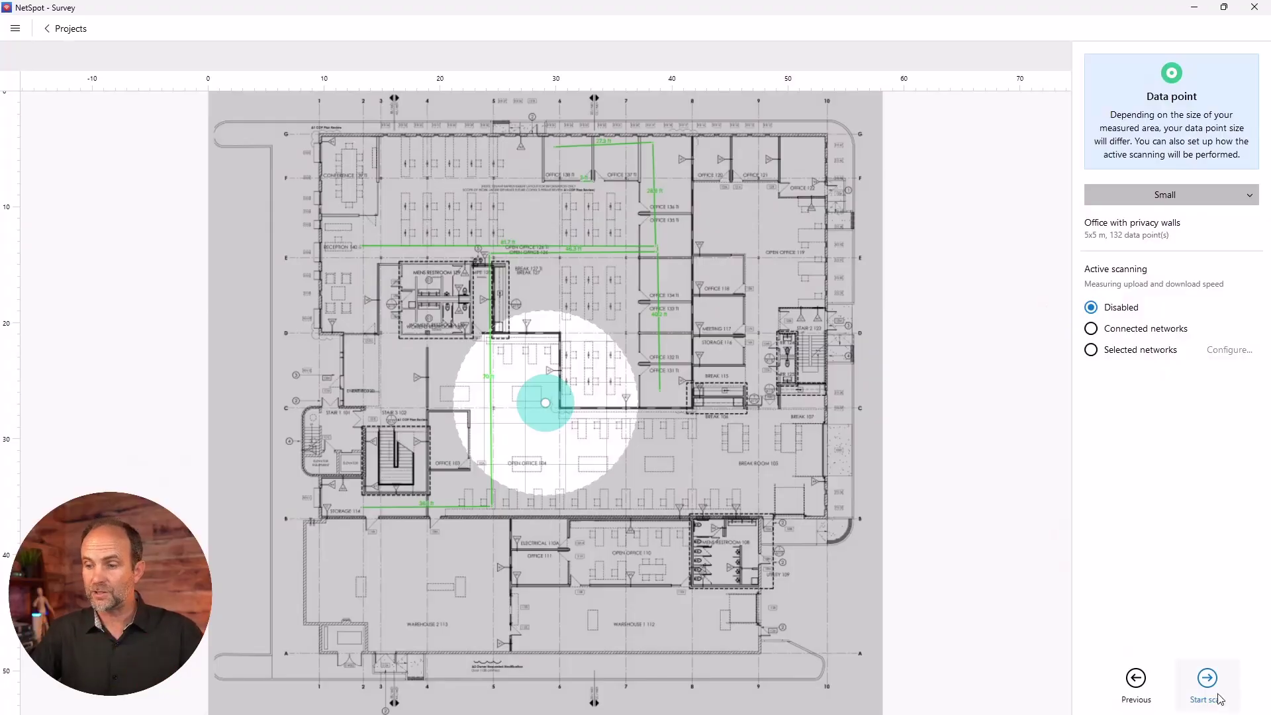
Start scanning on the floor plan with the Small data point size
{"action": "left_click", "coordinate": [1217, 696]}
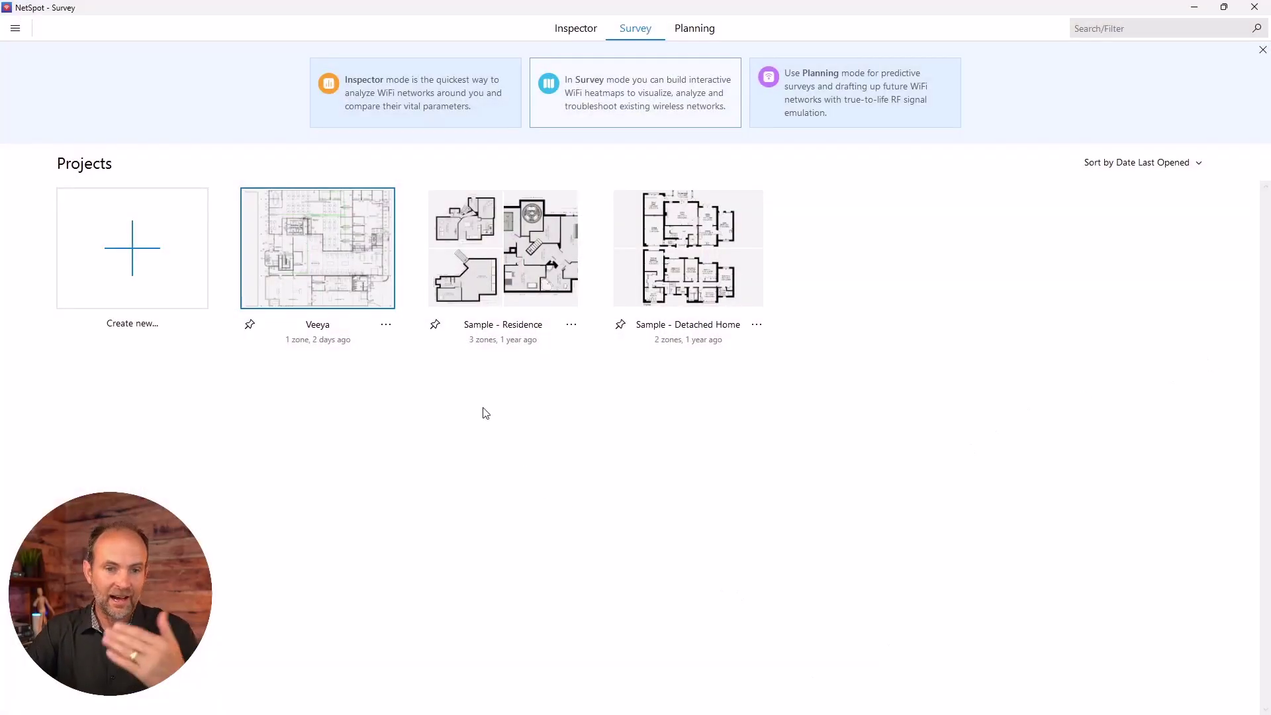
Open the Veeya project, zoom its signal-level heatmap, and keep networks grouped by name
{"action": "left_click", "coordinate": [337, 255]}
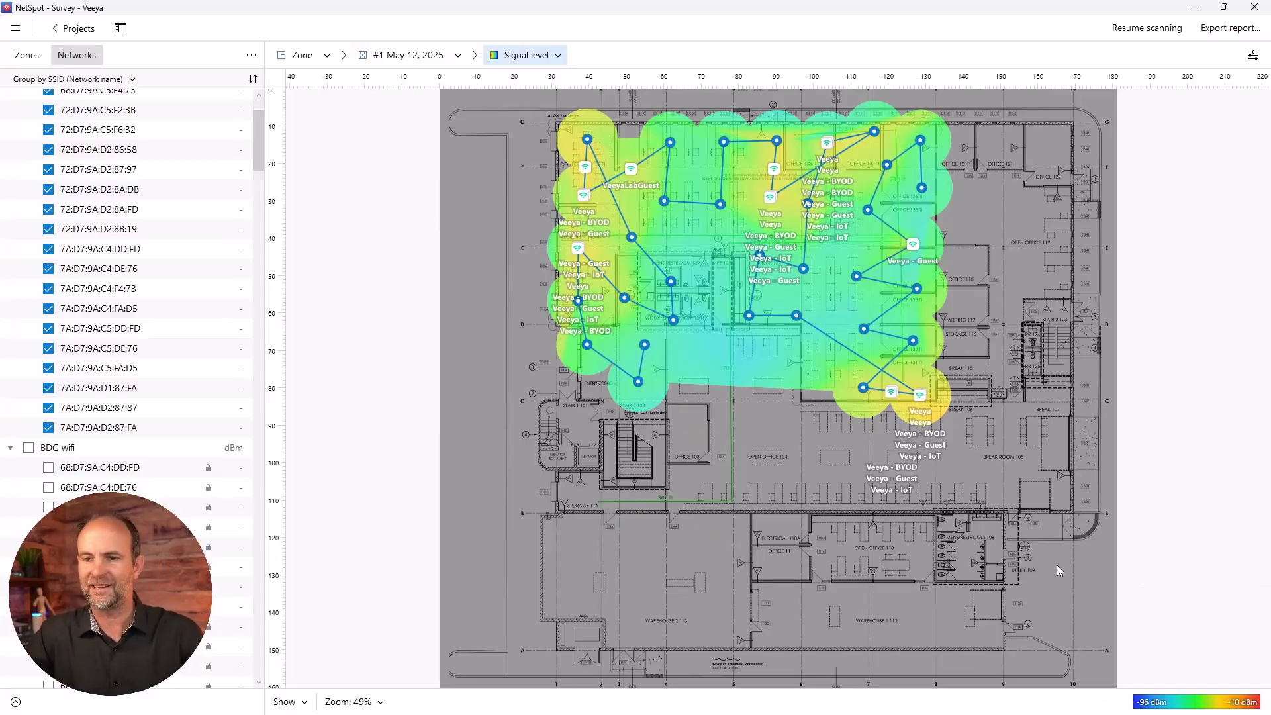
{"action": "scroll", "coordinate": [1056, 565], "scroll_direction": "up", "scroll_amount": 4}
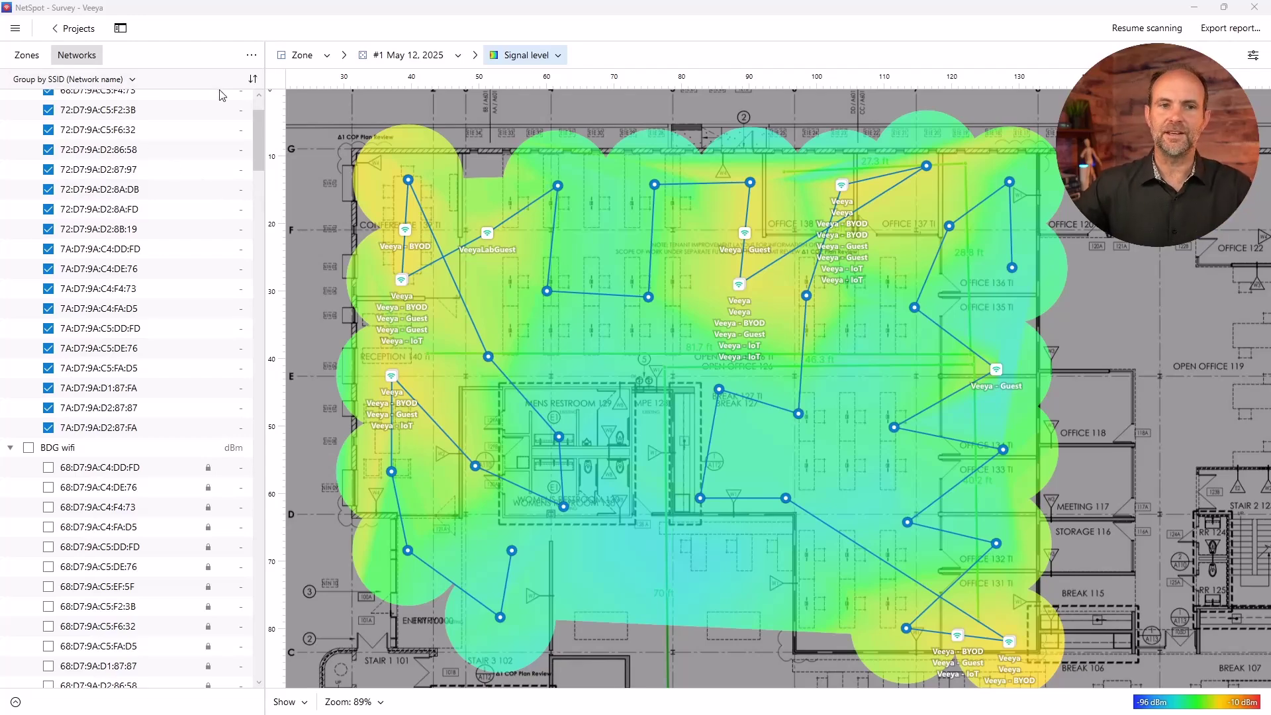
{"action": "left_click_drag", "start_coordinate": [256, 135], "coordinate": [248, 108]}
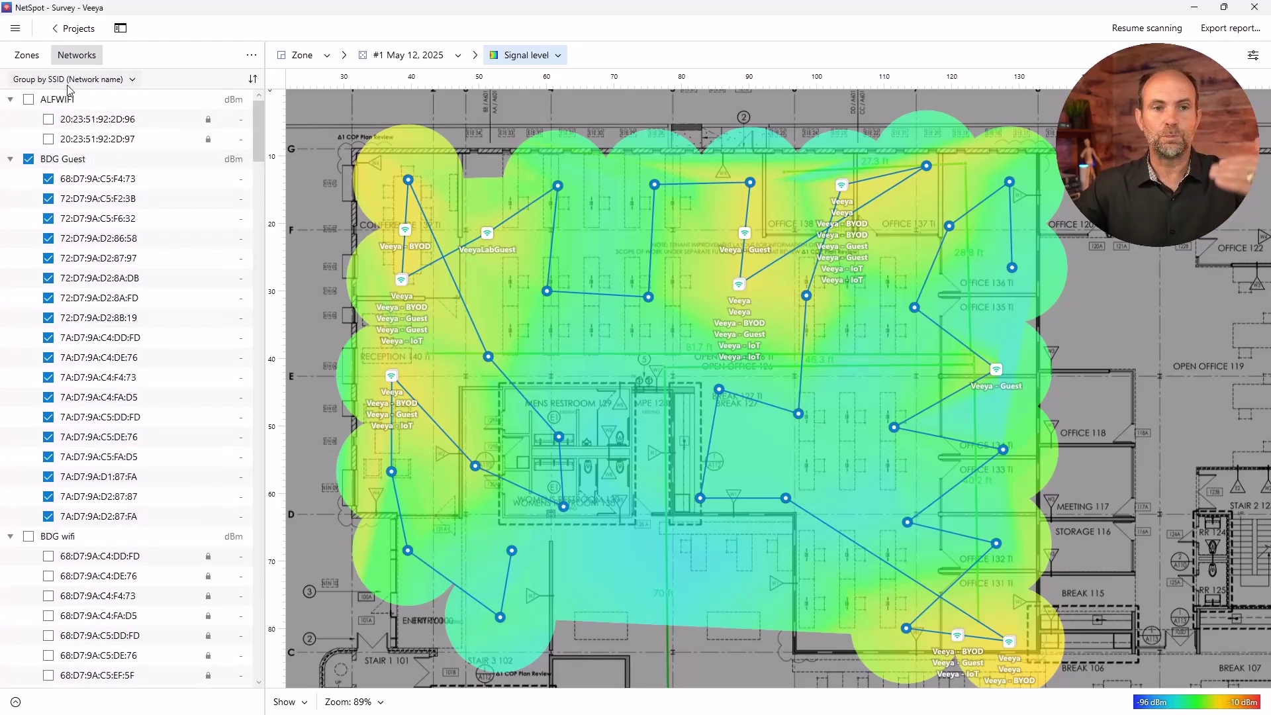
{"action": "left_click", "coordinate": [46, 83]}
{"action": "left_click", "coordinate": [43, 99]}
{"action": "scroll", "coordinate": [133, 153], "scroll_direction": "down", "scroll_amount": 20}
Uncheck BDG Guest in the Networks list to drop it from the heatmap
{"action": "scroll", "coordinate": [132, 154], "scroll_direction": "down", "scroll_amount": 15}
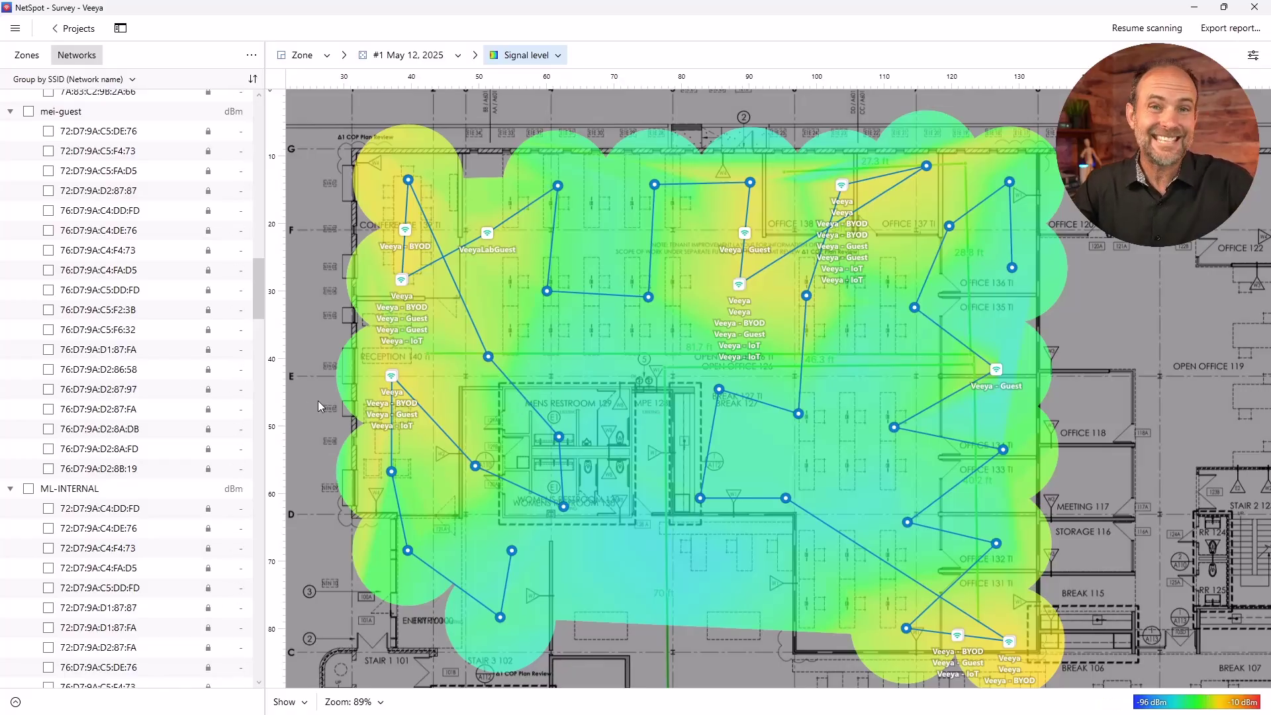
{"action": "scroll", "coordinate": [258, 291], "scroll_direction": "up", "scroll_amount": 4}
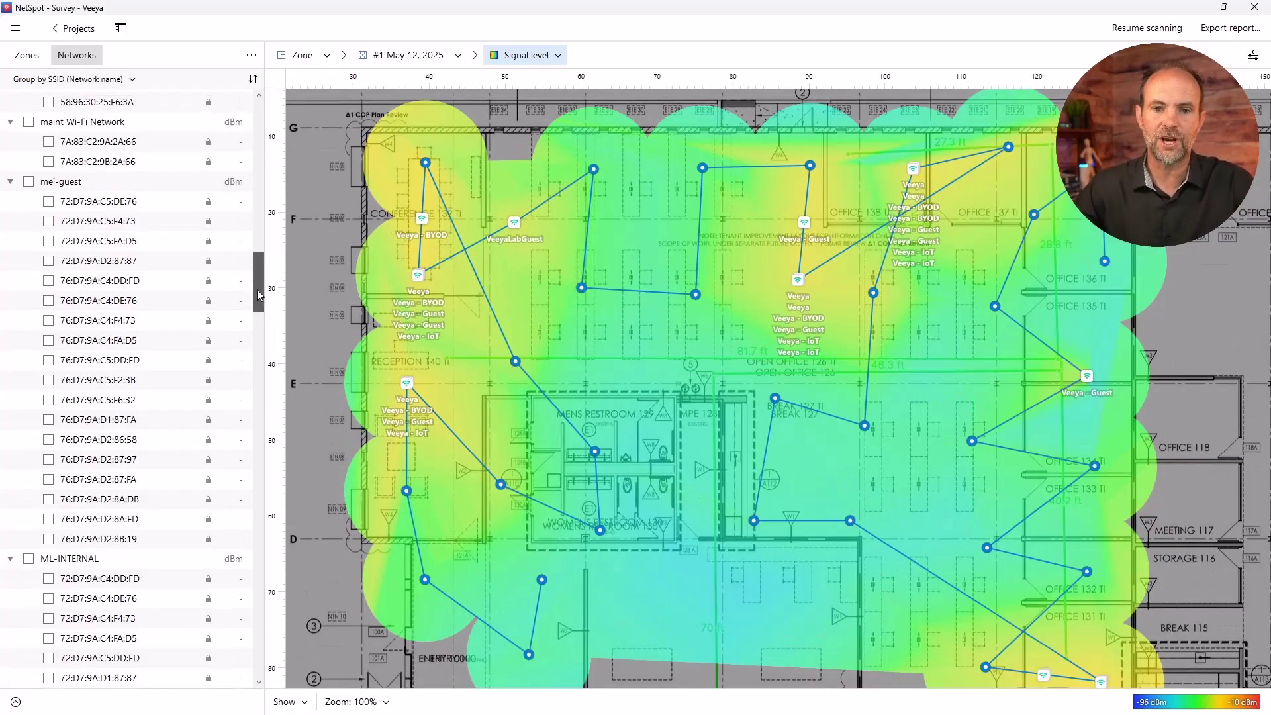
{"action": "left_click_drag", "start_coordinate": [258, 291], "coordinate": [258, 140]}
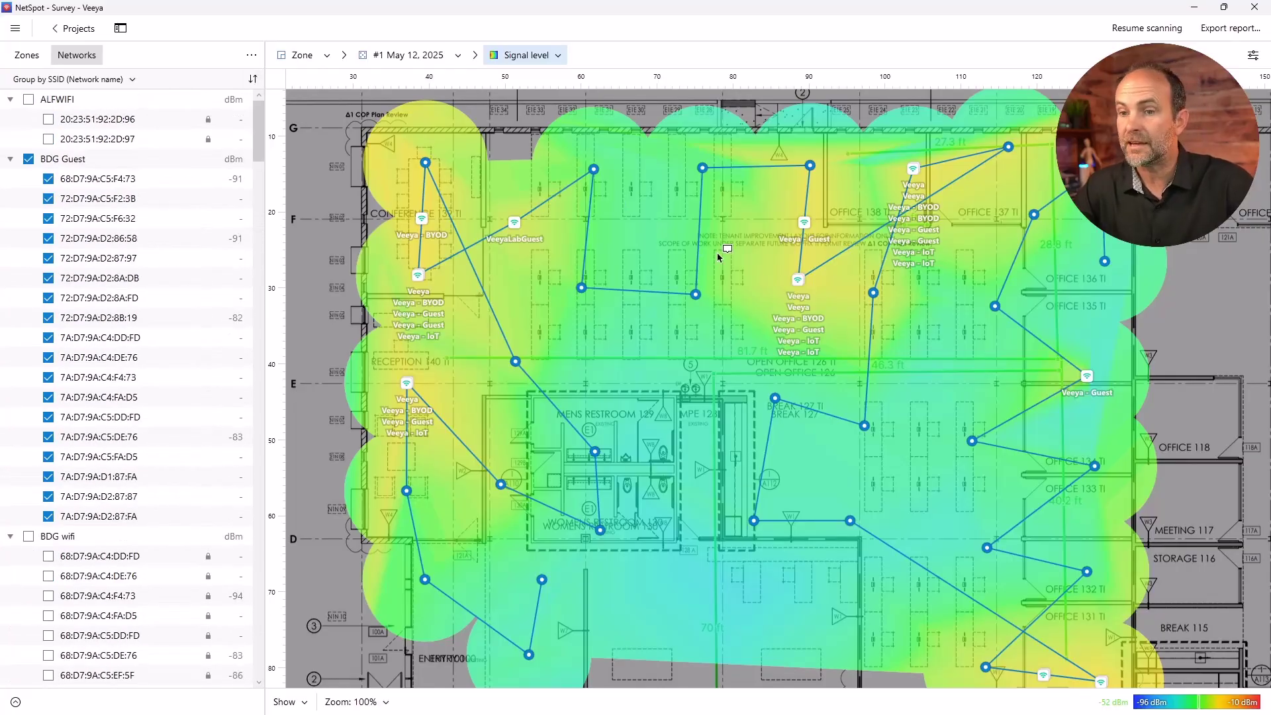
{"action": "scroll", "coordinate": [718, 257], "scroll_direction": "down", "scroll_amount": 1}
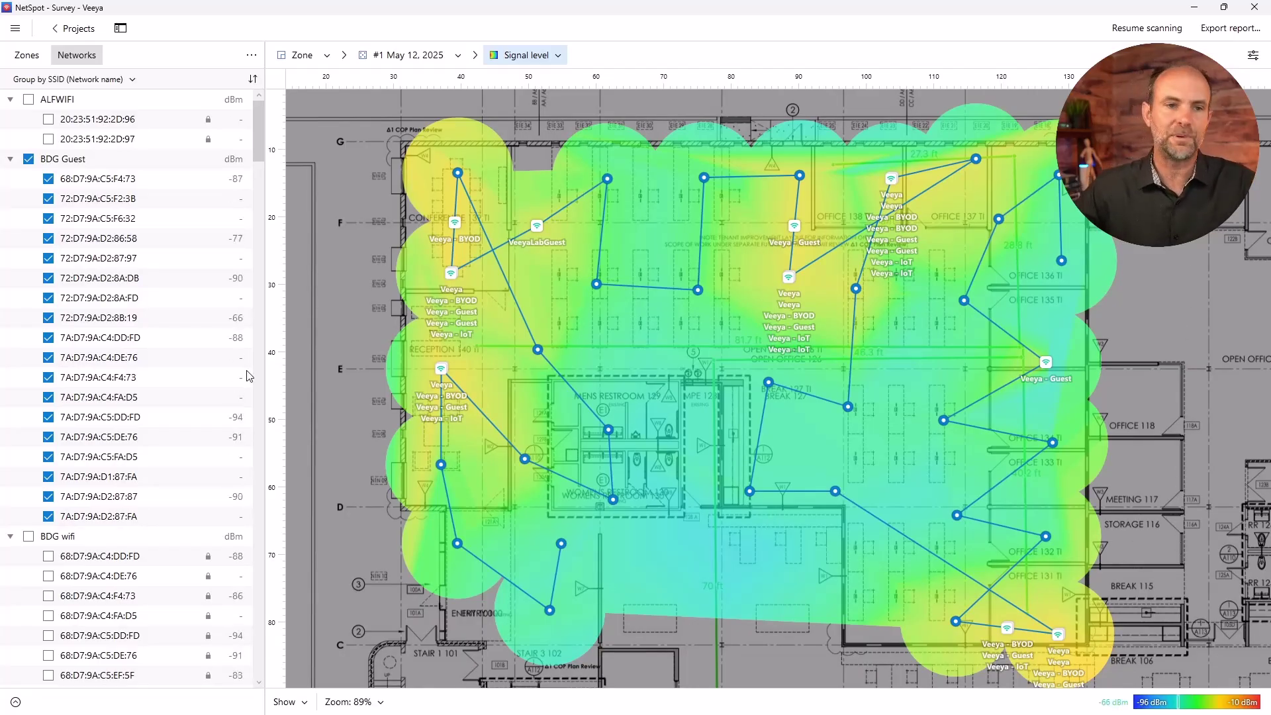
{"action": "left_click", "coordinate": [29, 159]}
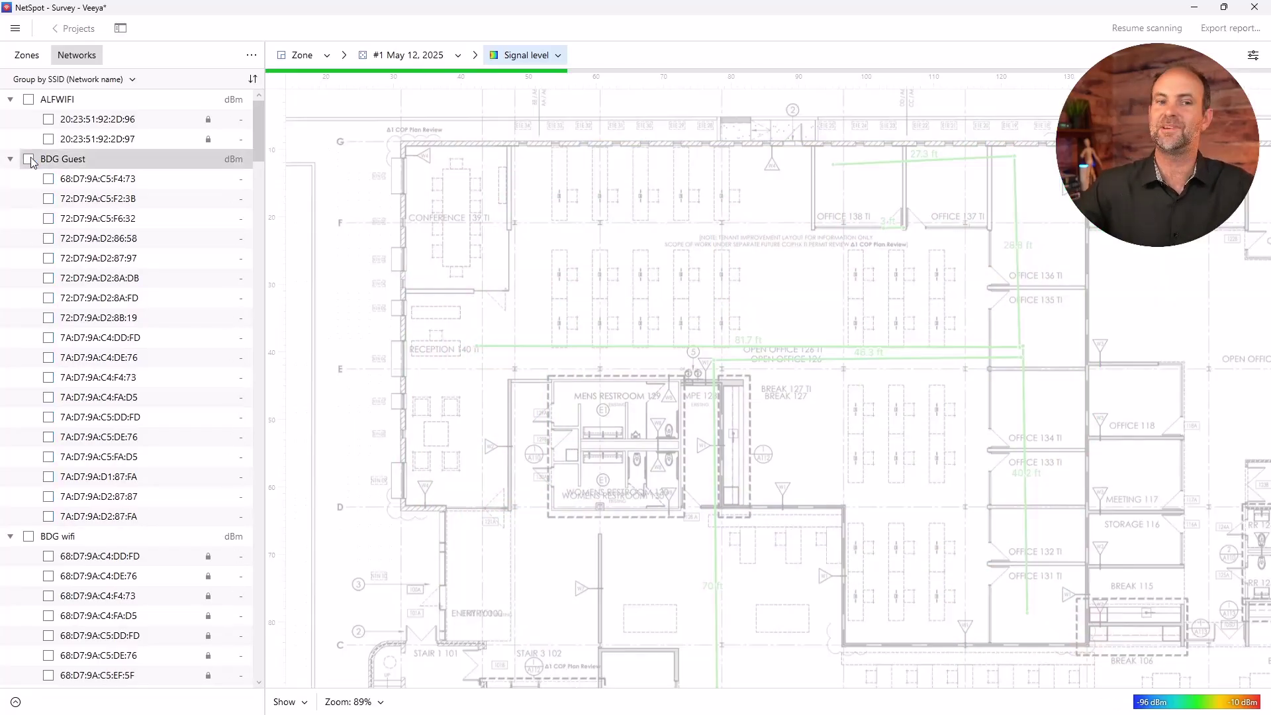
Collapse the ALFWIFI, BDG Guest, BDG wifi, BDGIOT, CenturyLink2315 and remaining network groups
{"action": "left_click", "coordinate": [10, 100]}
{"action": "left_click", "coordinate": [10, 119]}
{"action": "left_click", "coordinate": [10, 140]}
{"action": "left_click", "coordinate": [10, 159]}
{"action": "left_click", "coordinate": [10, 179]}
{"action": "left_click", "coordinate": [10, 198]}
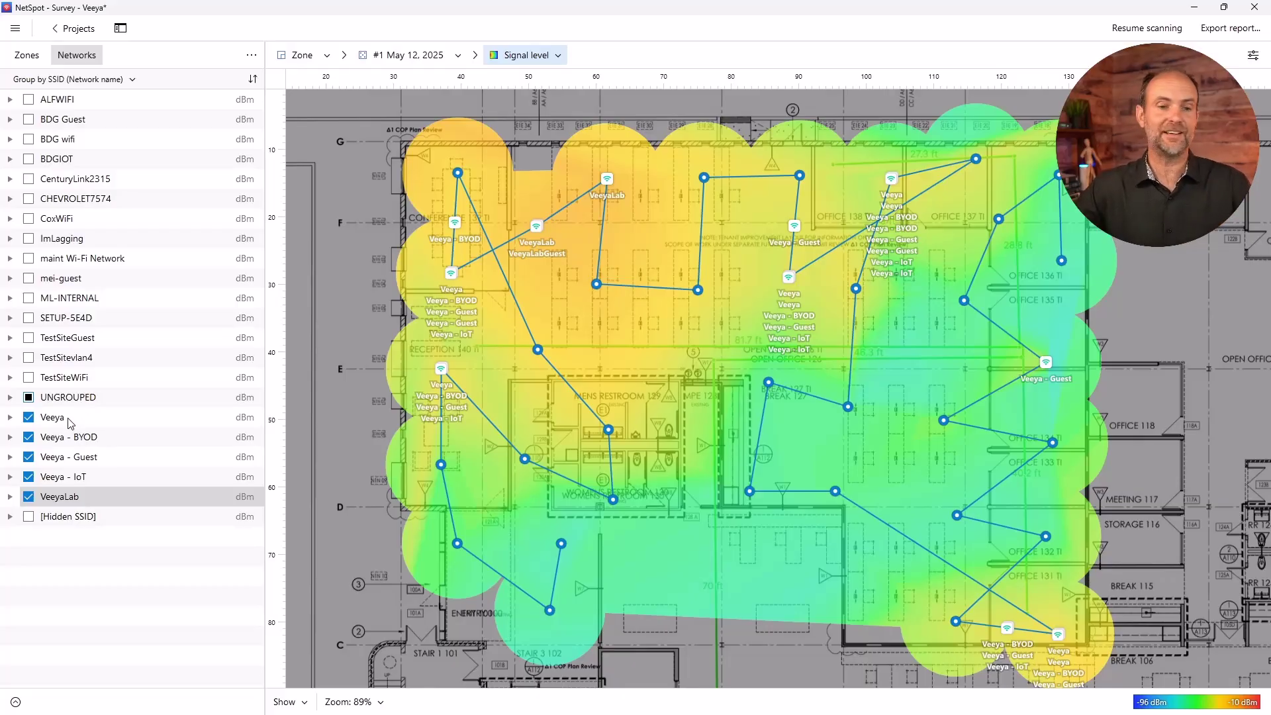
Expand the Veeya group and read signal levels near the restrooms, VeeyaLab strongest at -41 dBm
{"action": "left_click", "coordinate": [10, 418]}
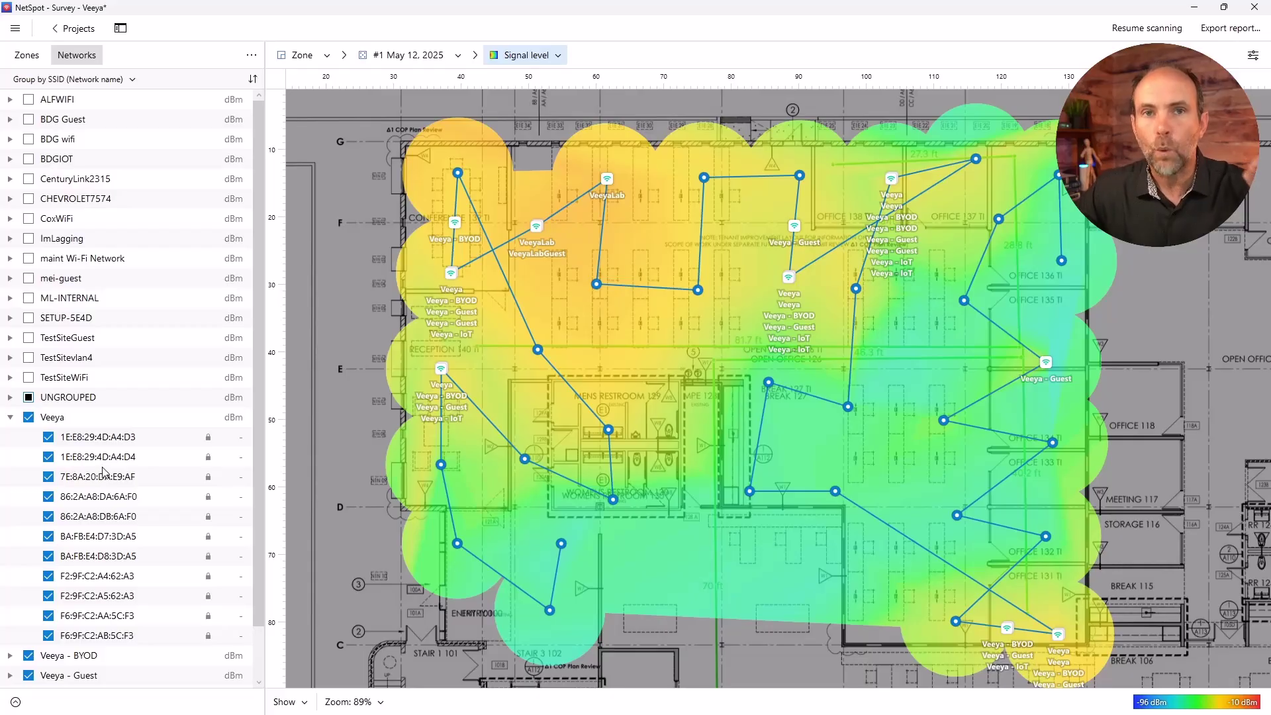
{"action": "mouse_move", "coordinate": [104, 467]}
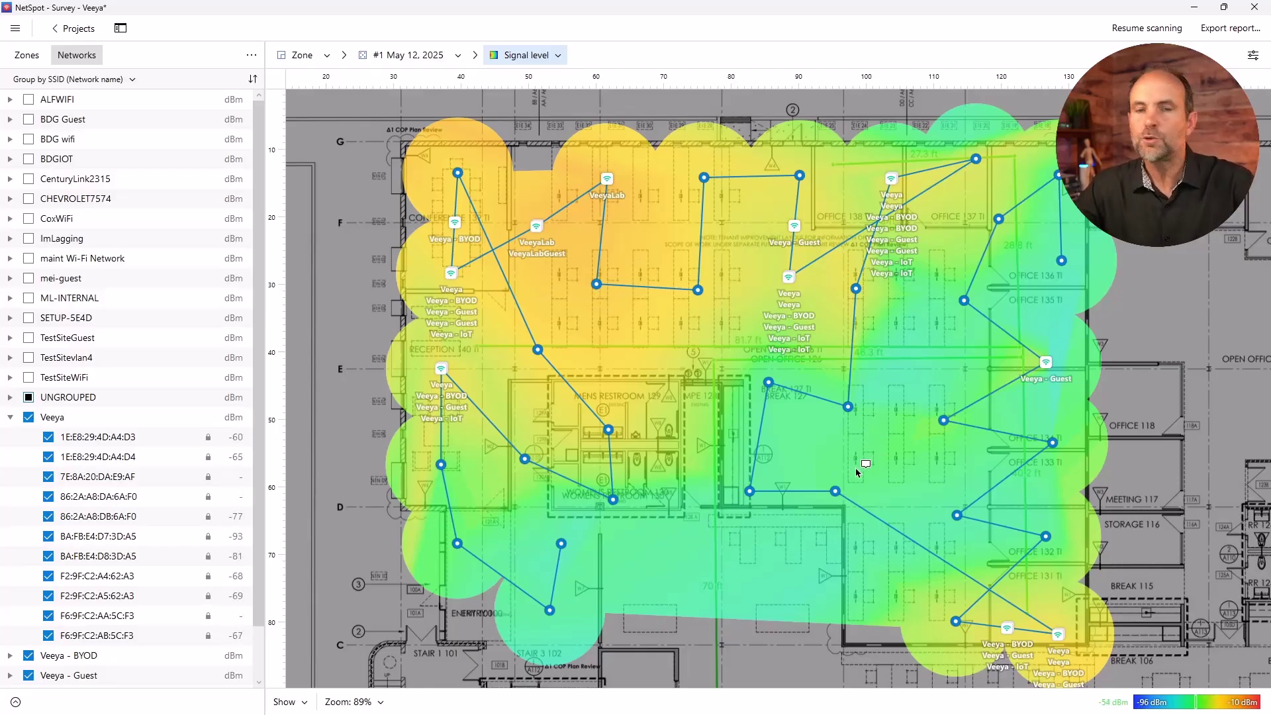
{"action": "left_click", "coordinate": [614, 419]}
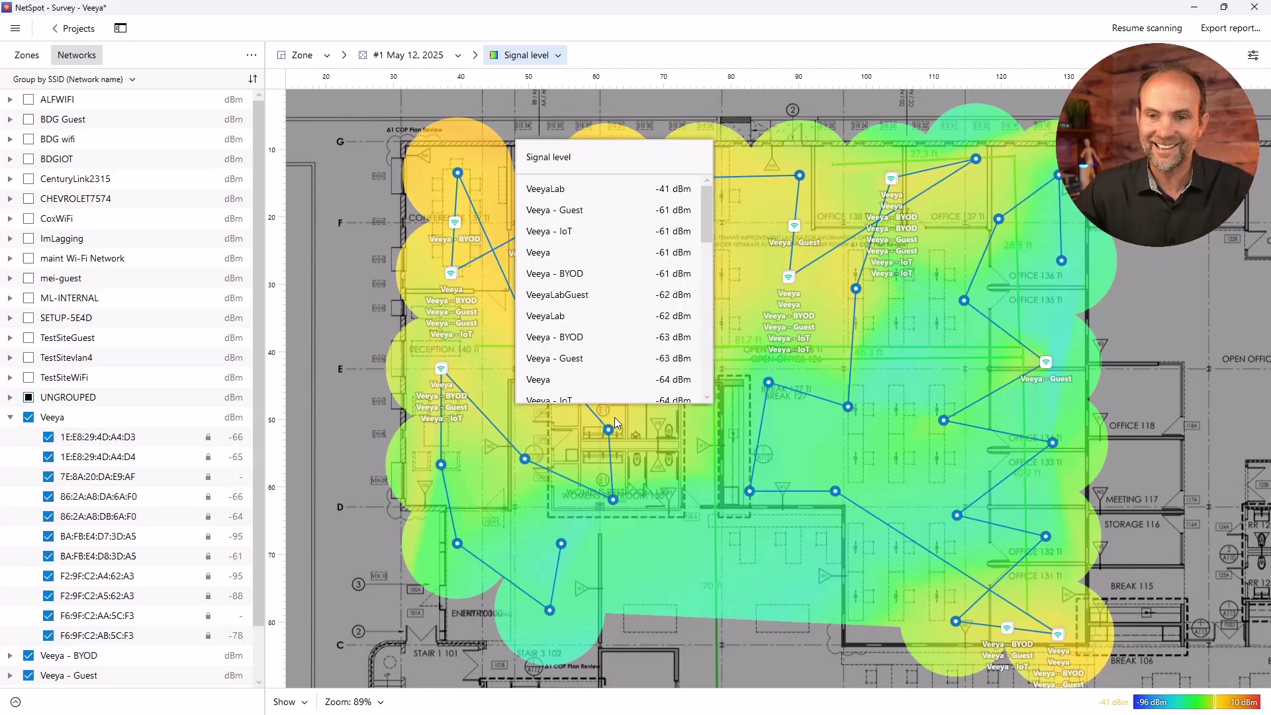
{"action": "mouse_move", "coordinate": [707, 233]}
{"action": "left_mouse_down"}
{"action": "mouse_move", "coordinate": [705, 282]}
{"action": "mouse_move", "coordinate": [705, 208]}
{"action": "left_mouse_up"}
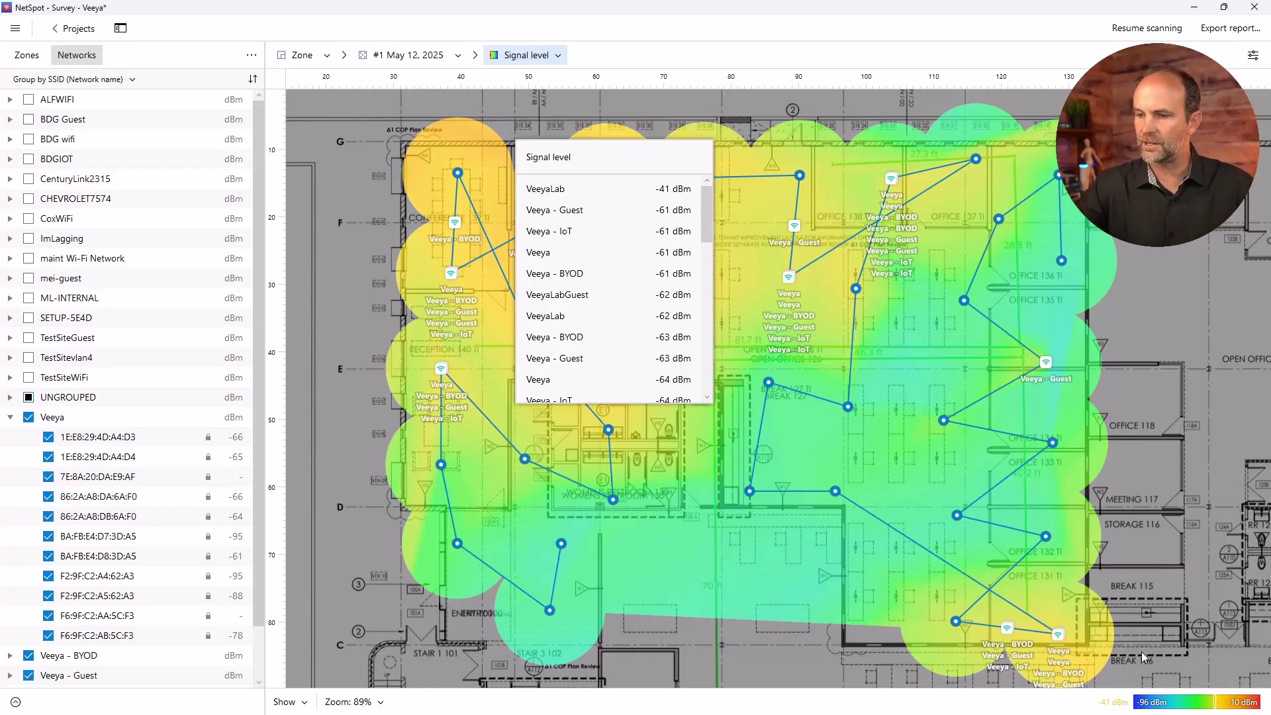
Set the heatmap Min signal level to -70 dBm and Max signal level to -30 dBm
{"action": "left_click", "coordinate": [1184, 700]}
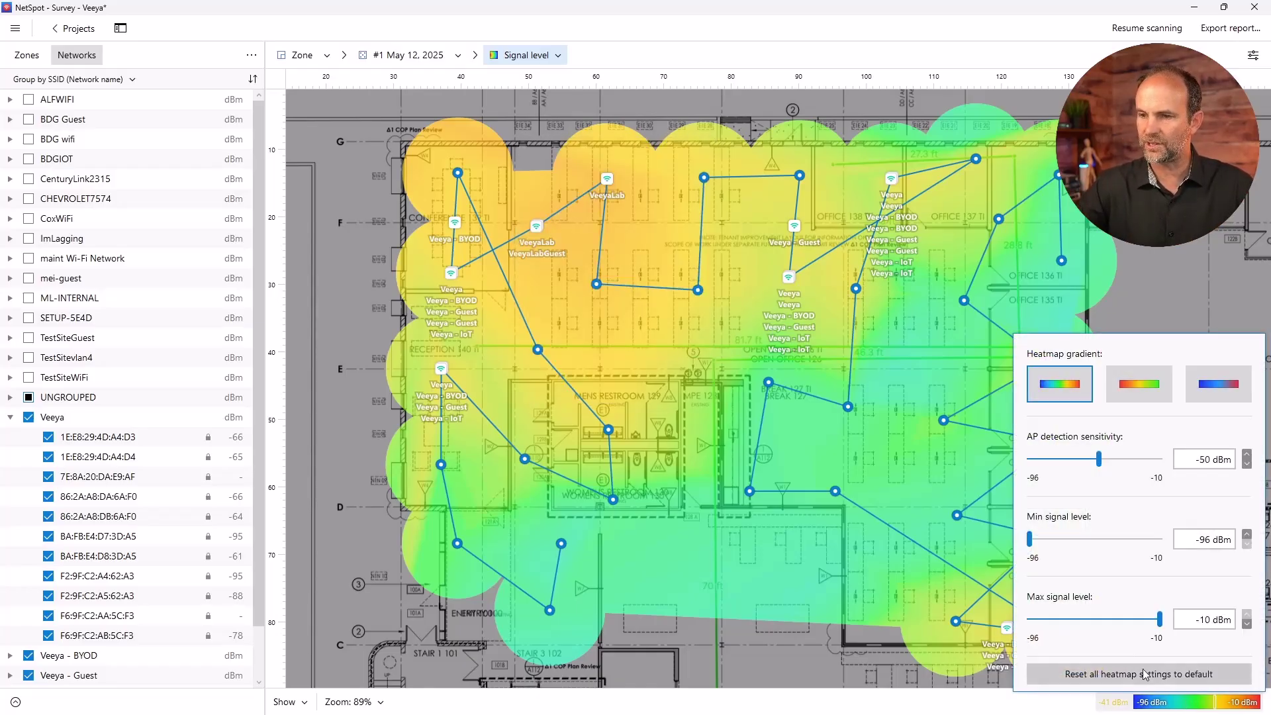
{"action": "left_click_drag", "start_coordinate": [1031, 544], "coordinate": [1070, 544]}
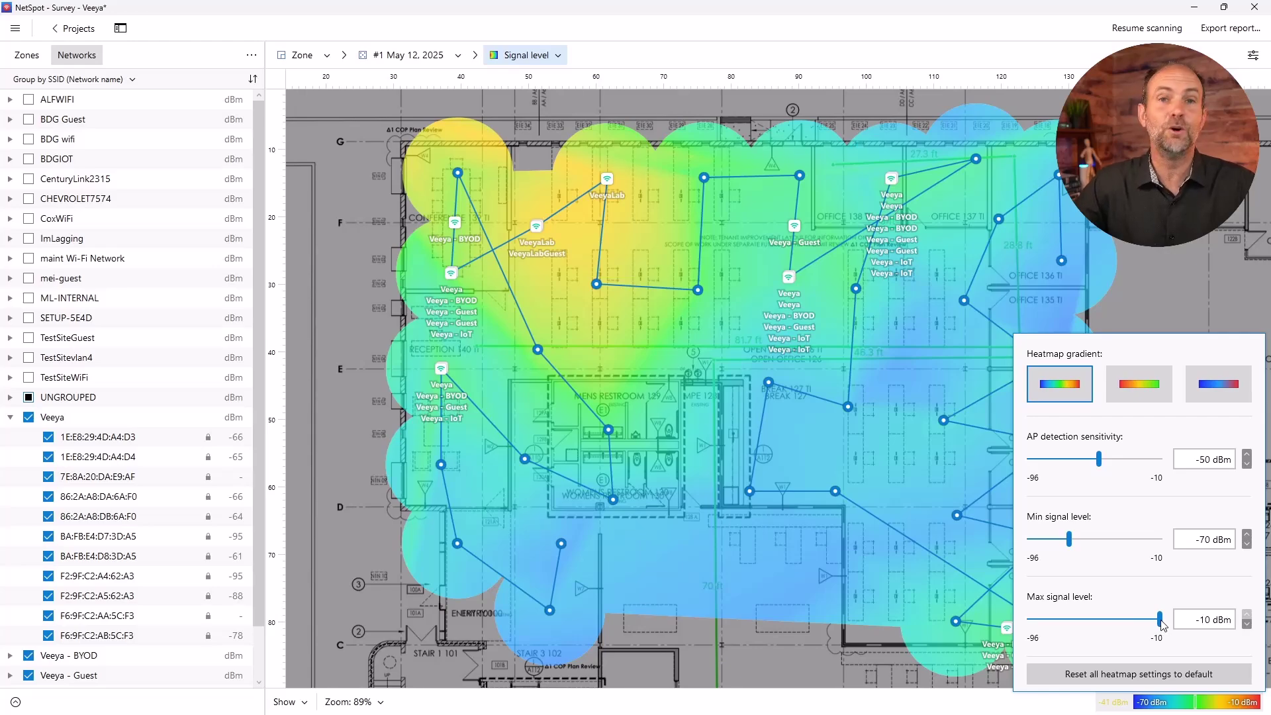
{"action": "left_click_drag", "start_coordinate": [1160, 621], "coordinate": [1133, 627]}
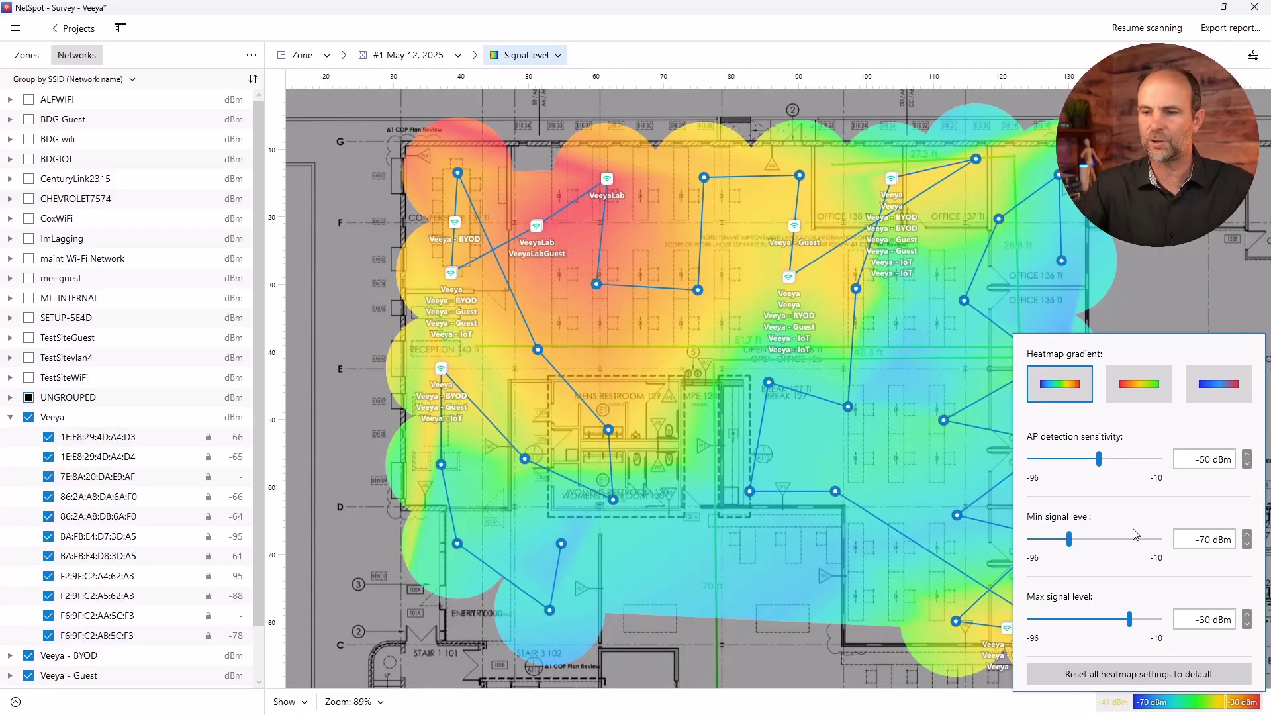
{"action": "left_click", "coordinate": [902, 268]}
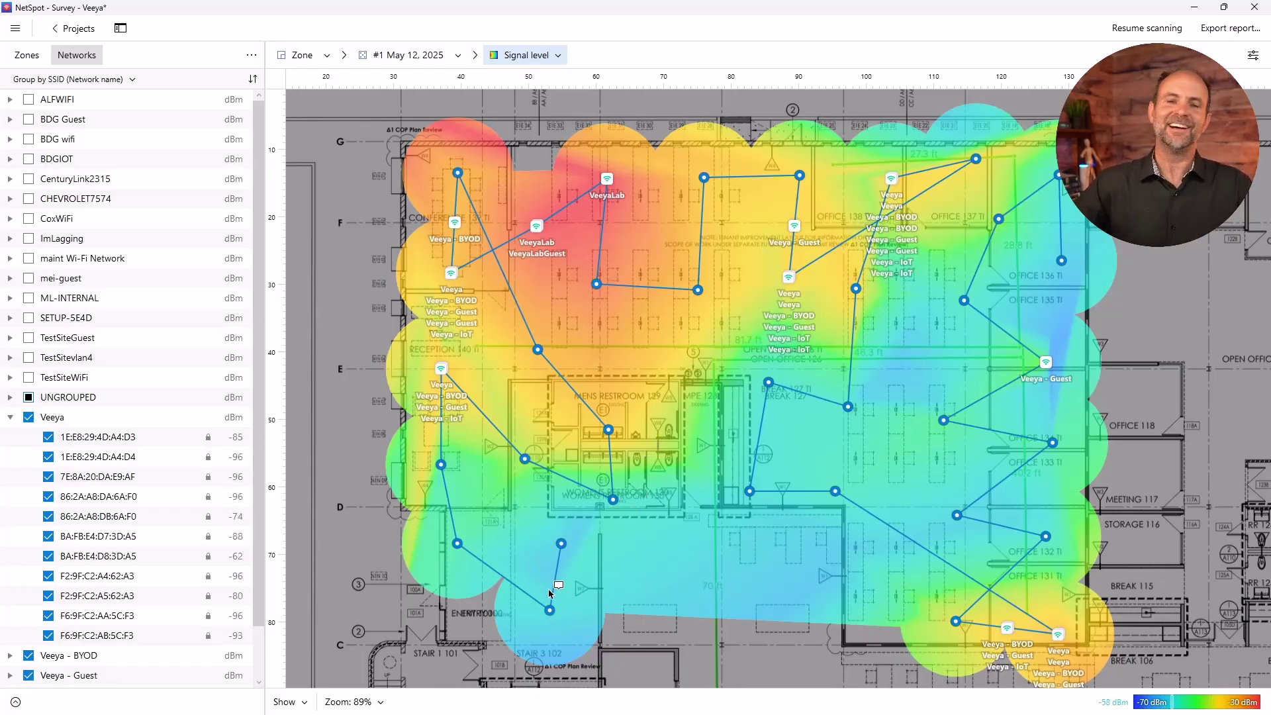
{"action": "mouse_move", "coordinate": [565, 549]}
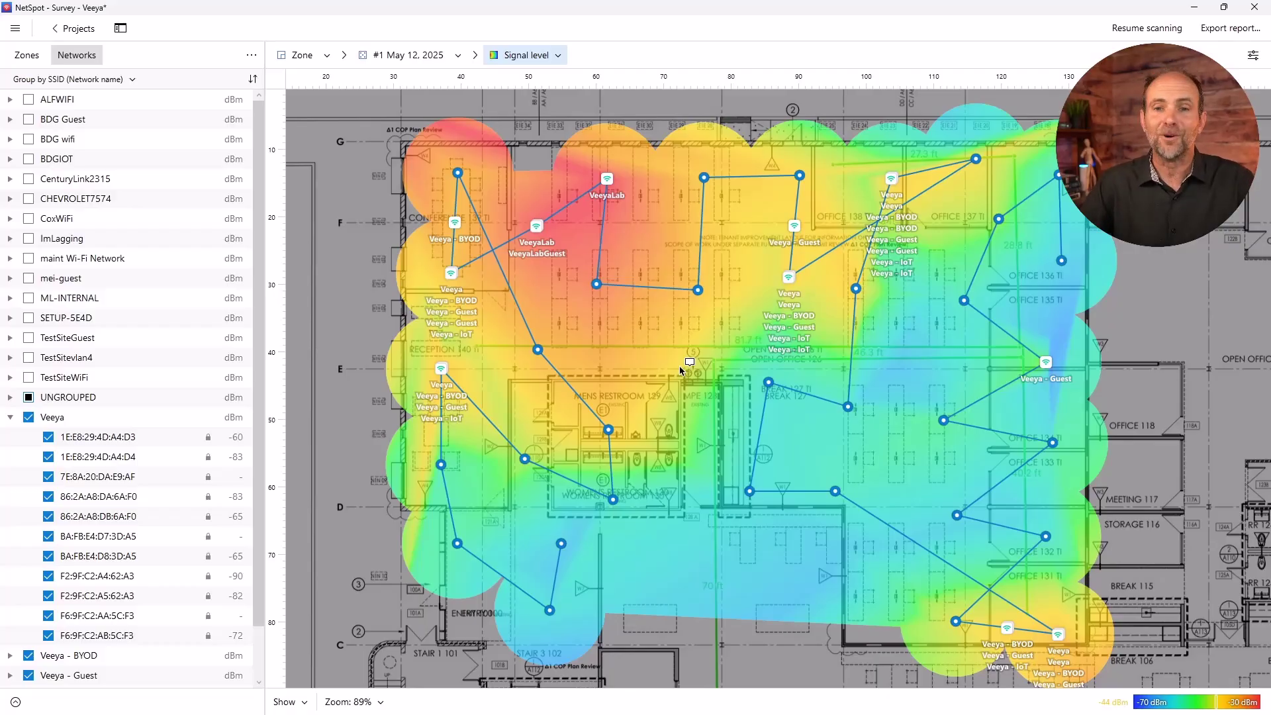
Browse the heatmap type list through its Passive scanning, Active scanning and Troubleshooting options
{"action": "left_click", "coordinate": [531, 56]}
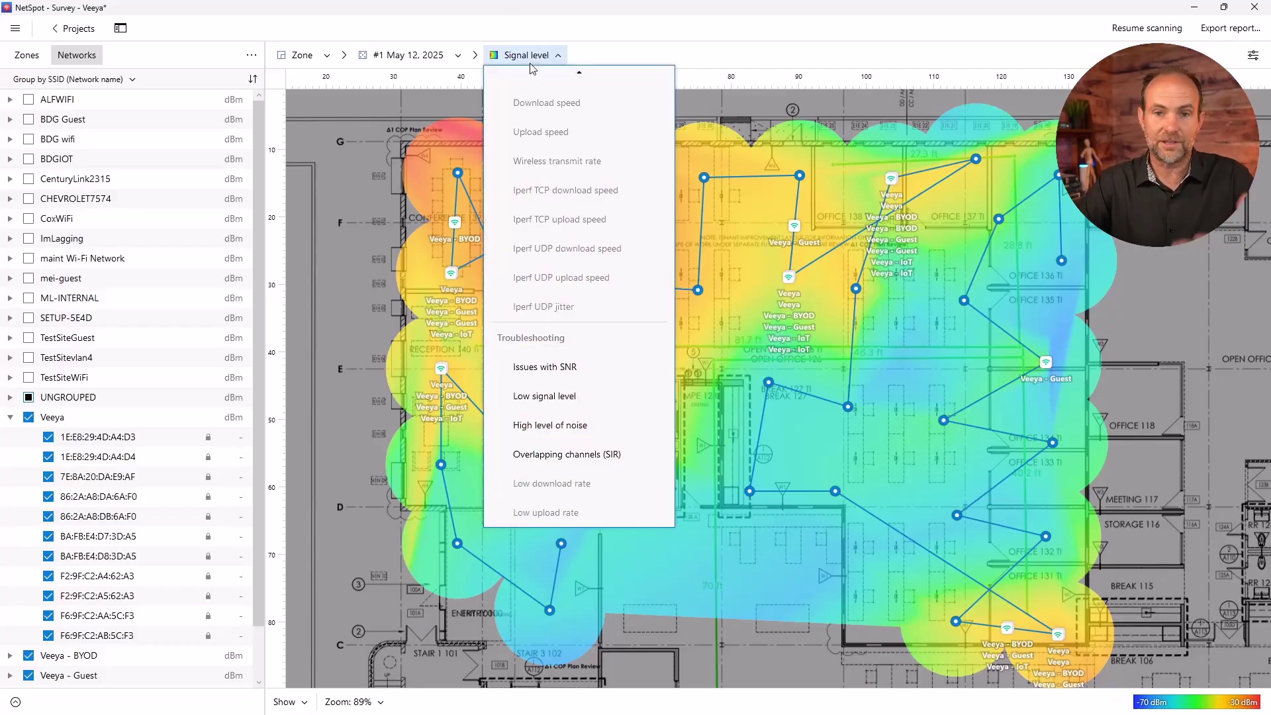
{"action": "scroll", "coordinate": [536, 106], "scroll_direction": "up", "scroll_amount": 5}
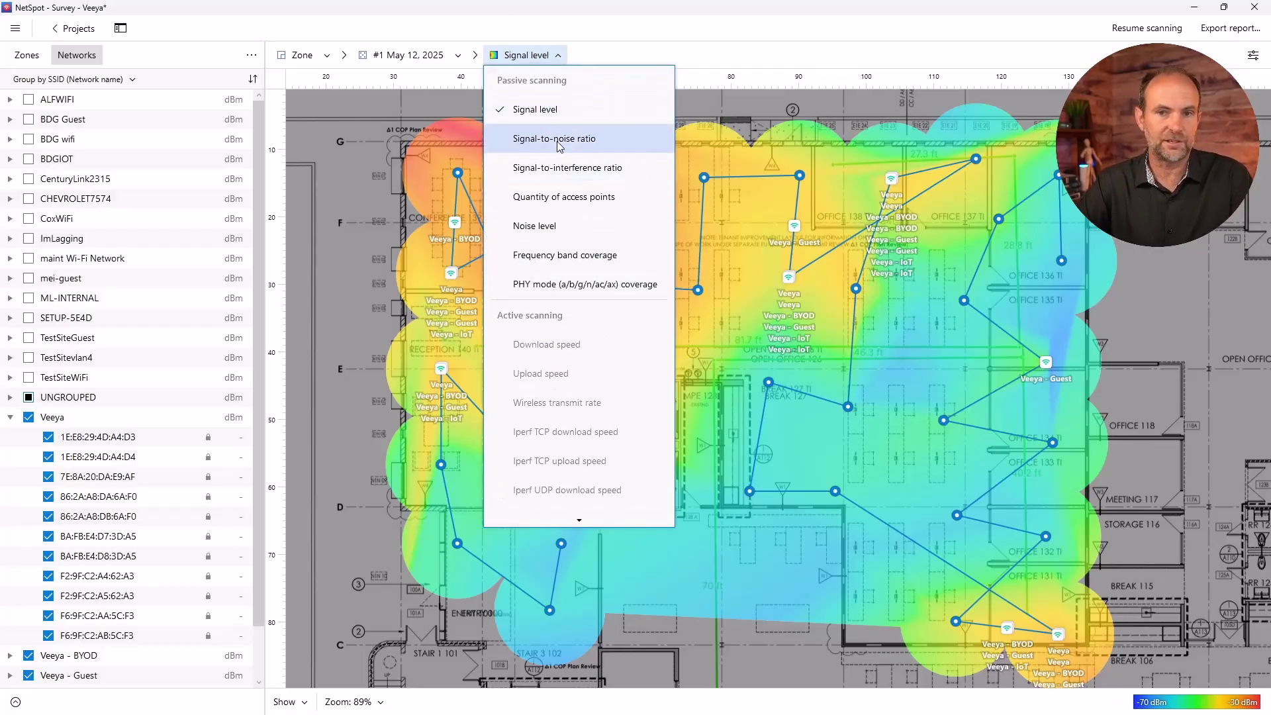
{"action": "scroll", "coordinate": [550, 275], "scroll_direction": "down", "scroll_amount": 1}
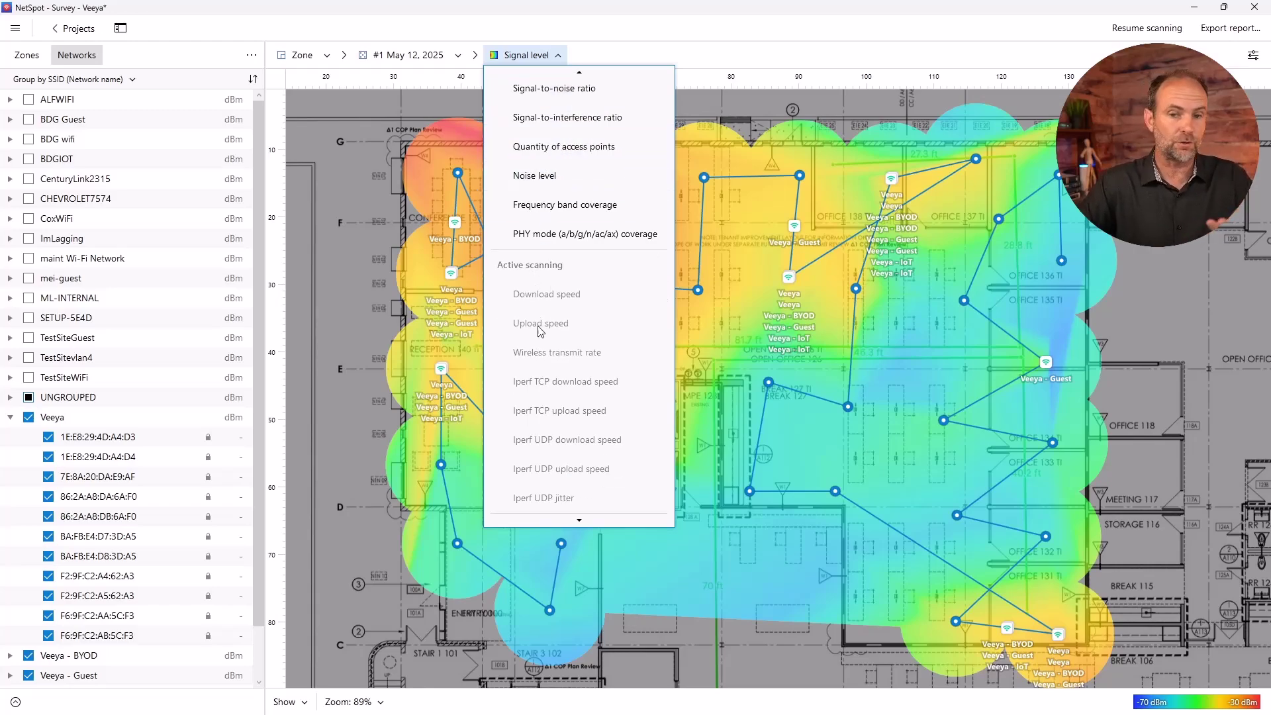
{"action": "scroll", "coordinate": [533, 351], "scroll_direction": "down", "scroll_amount": 2}
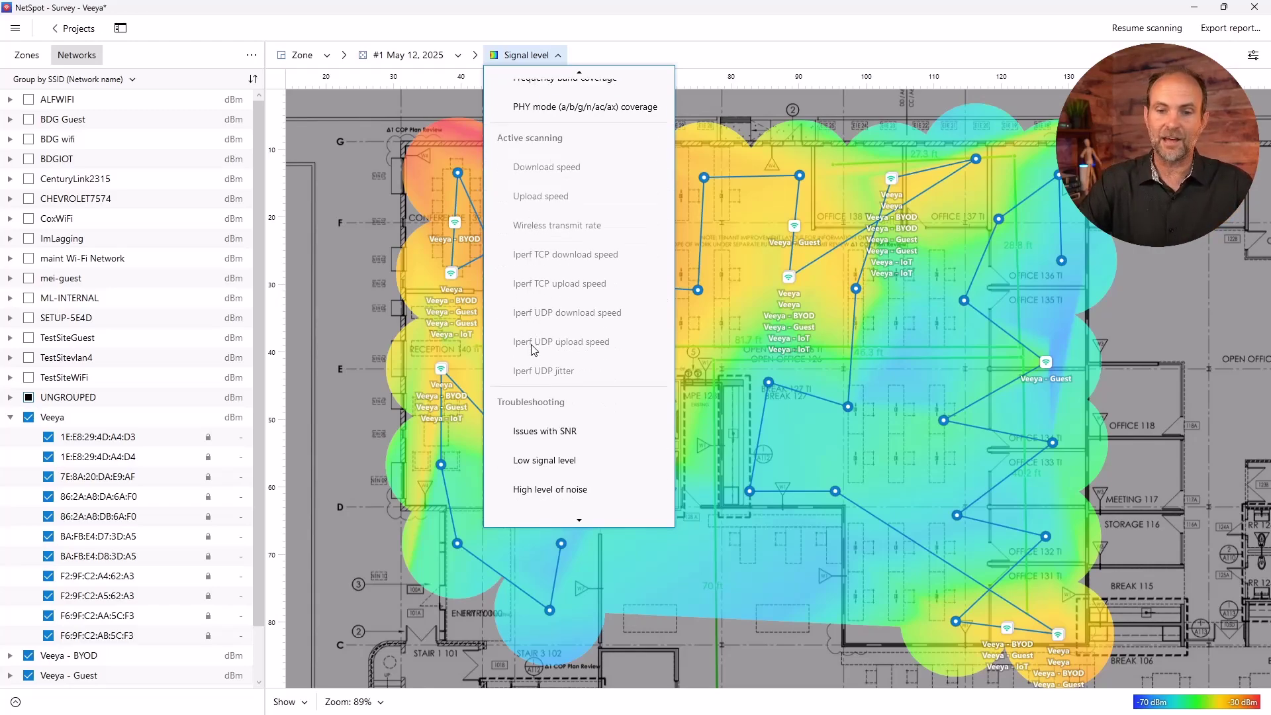
{"action": "scroll", "coordinate": [532, 349], "scroll_direction": "down", "scroll_amount": 1}
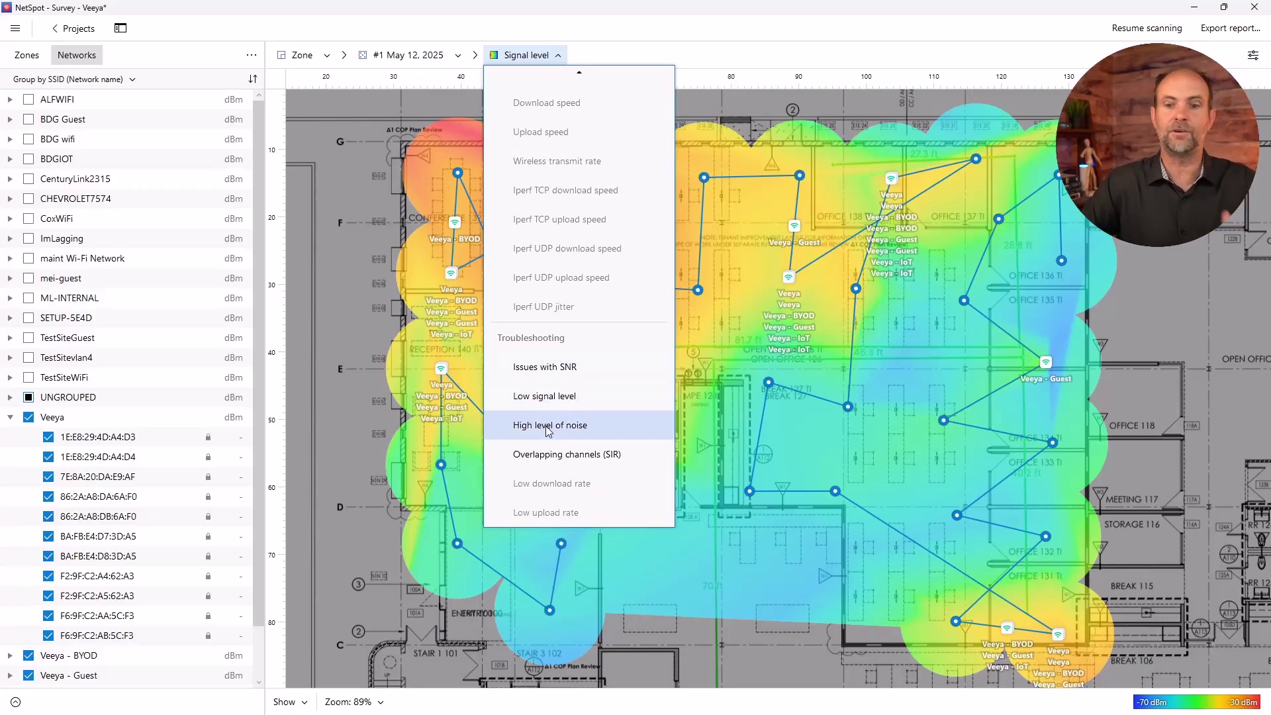
Dismiss the heatmap type list, keeping Signal level as the visualization
{"action": "left_click", "coordinate": [789, 396]}
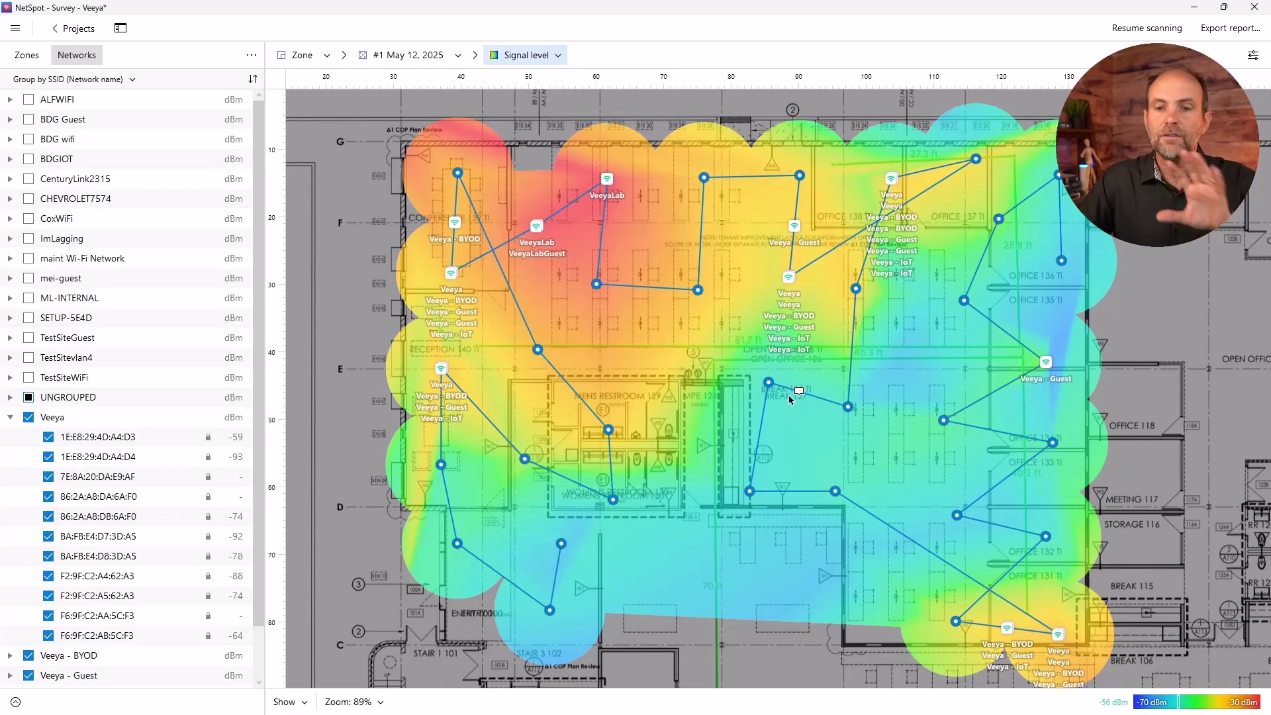